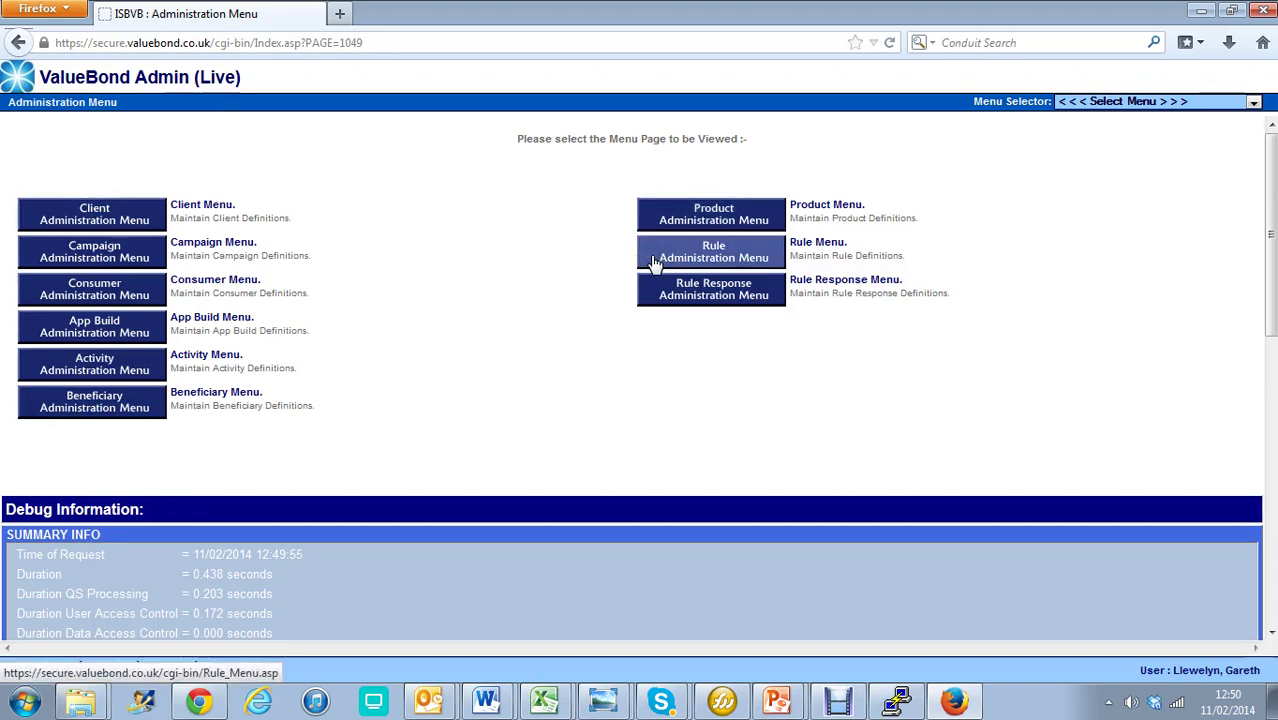
# Open the product list from the product administration area and go to page 3
pyautogui.click(665, 298)
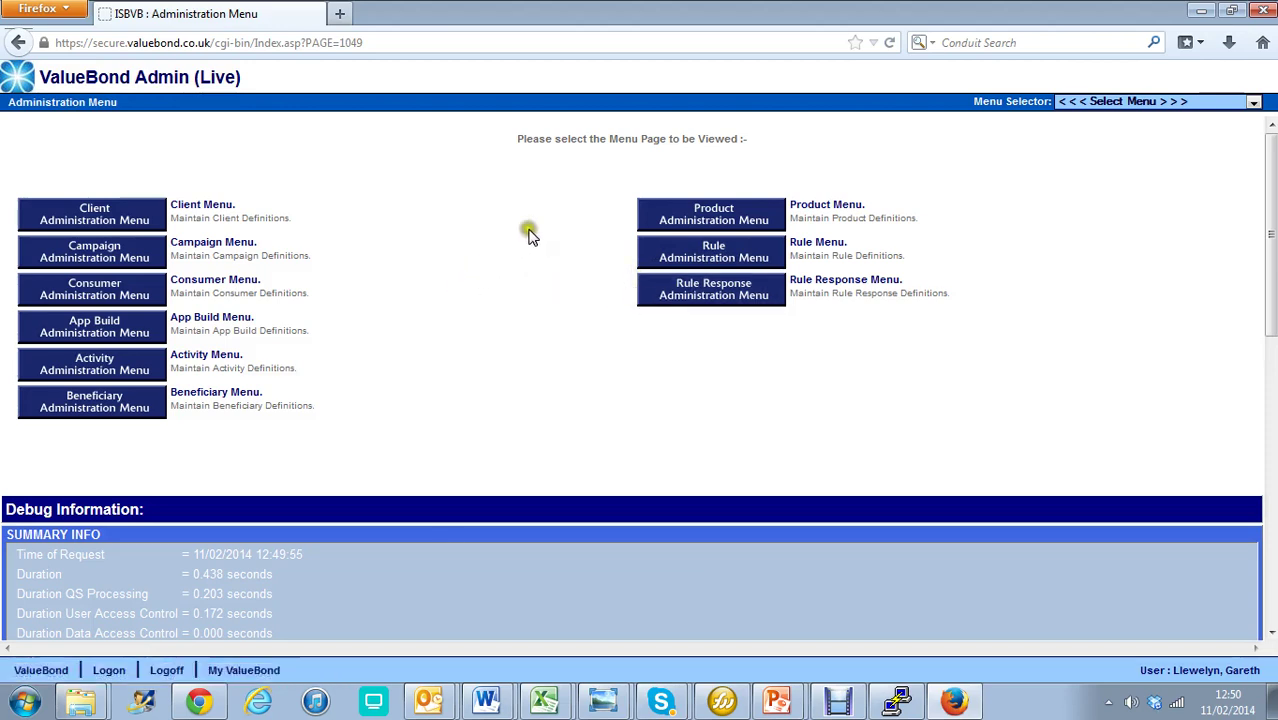
pyautogui.click(688, 218)
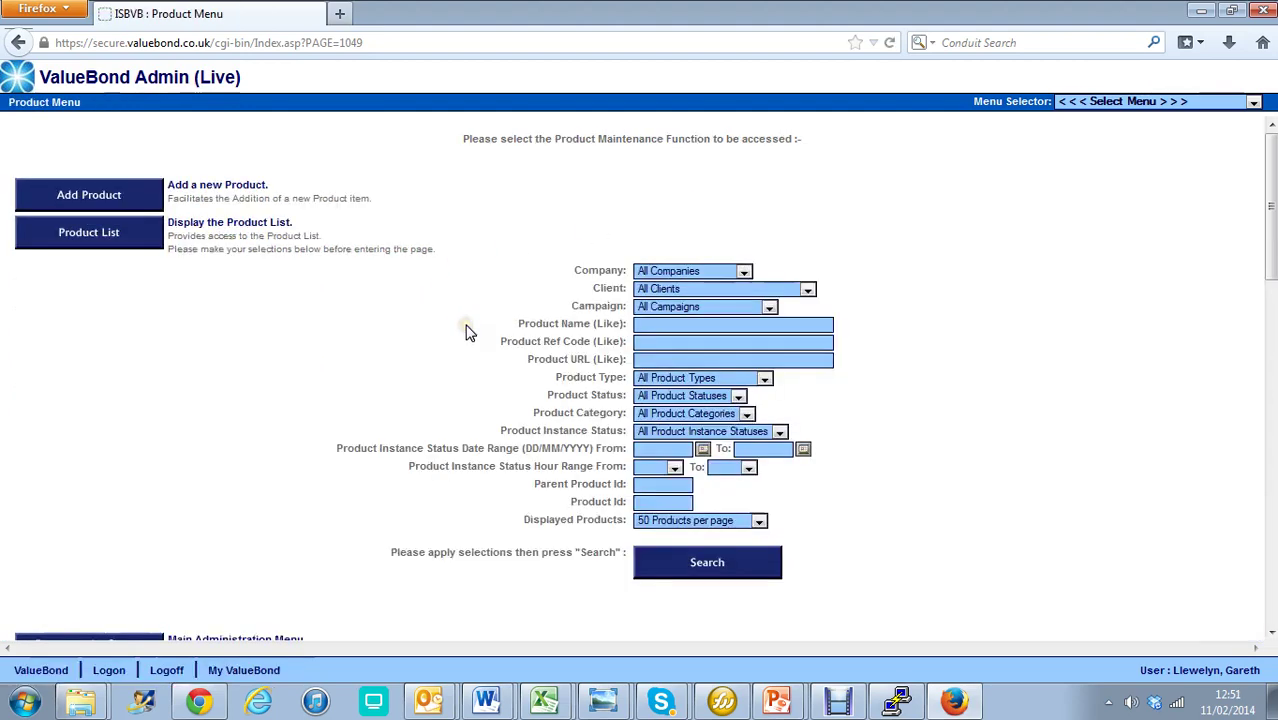
pyautogui.click(99, 246)
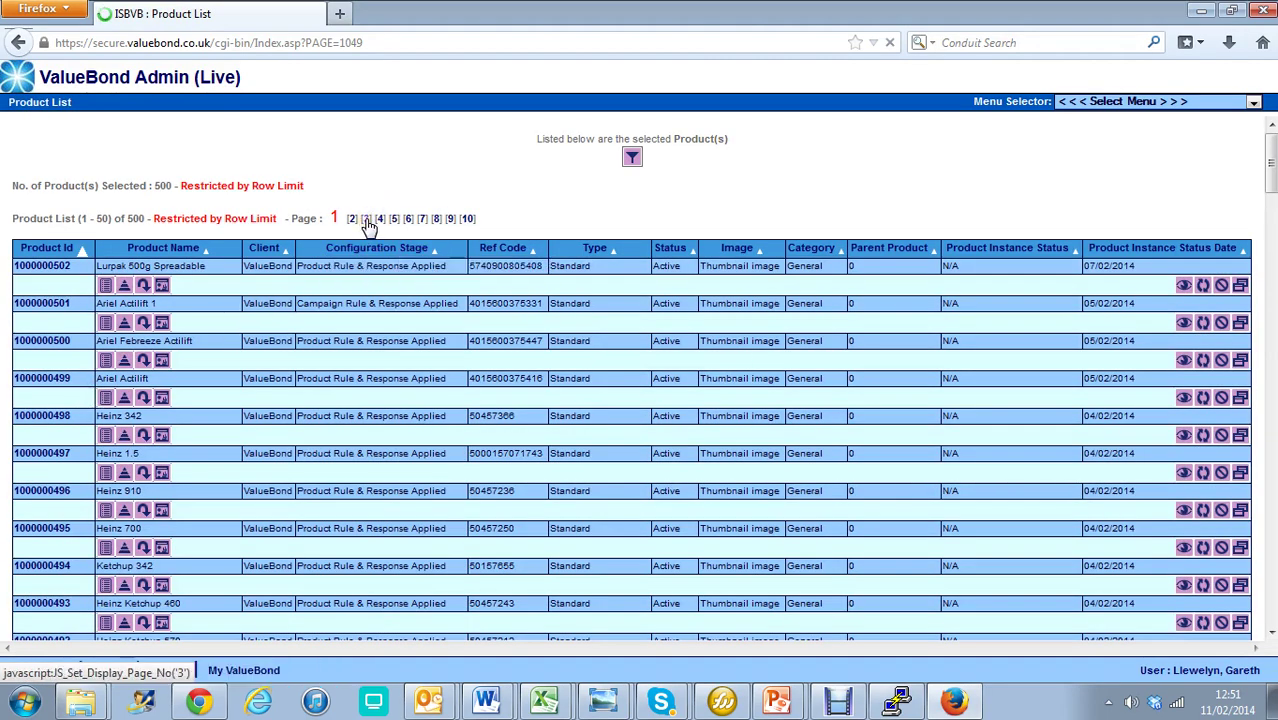
pyautogui.click(366, 220)
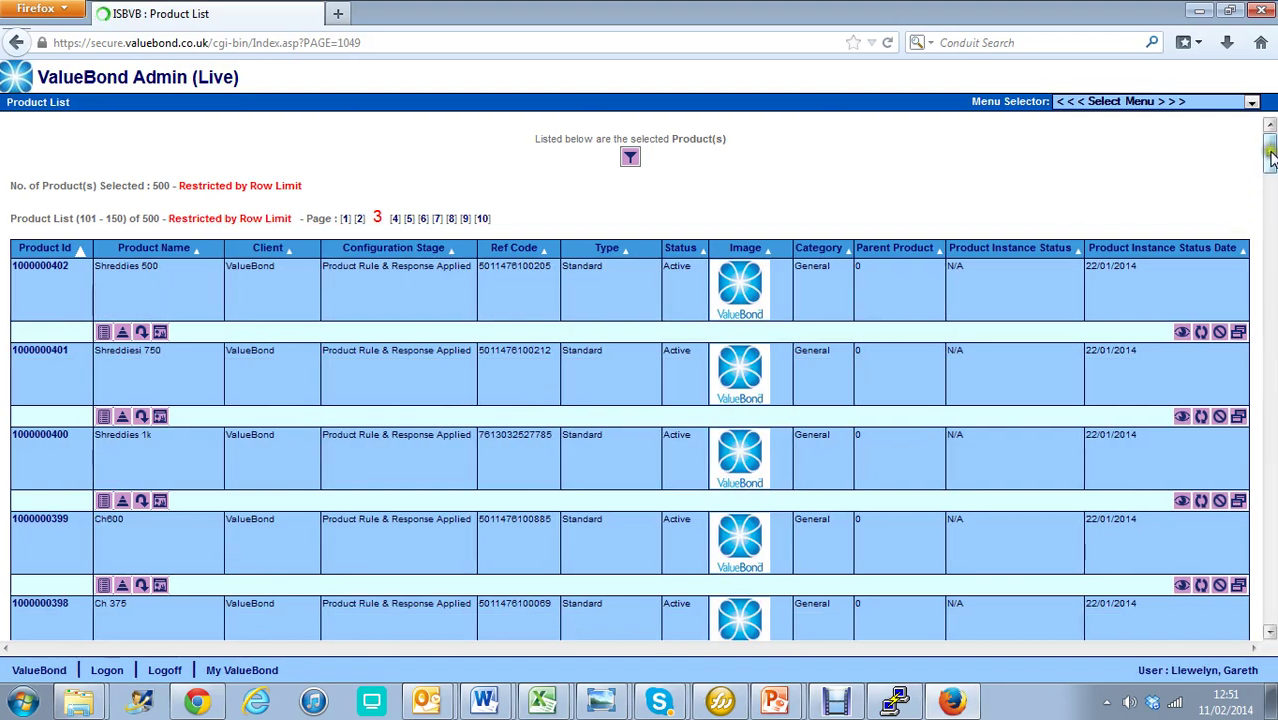
# Find the Januvia product in the list and open its product definition
pyautogui.moveTo(1270, 158); pyautogui.dragTo(1271, 416)
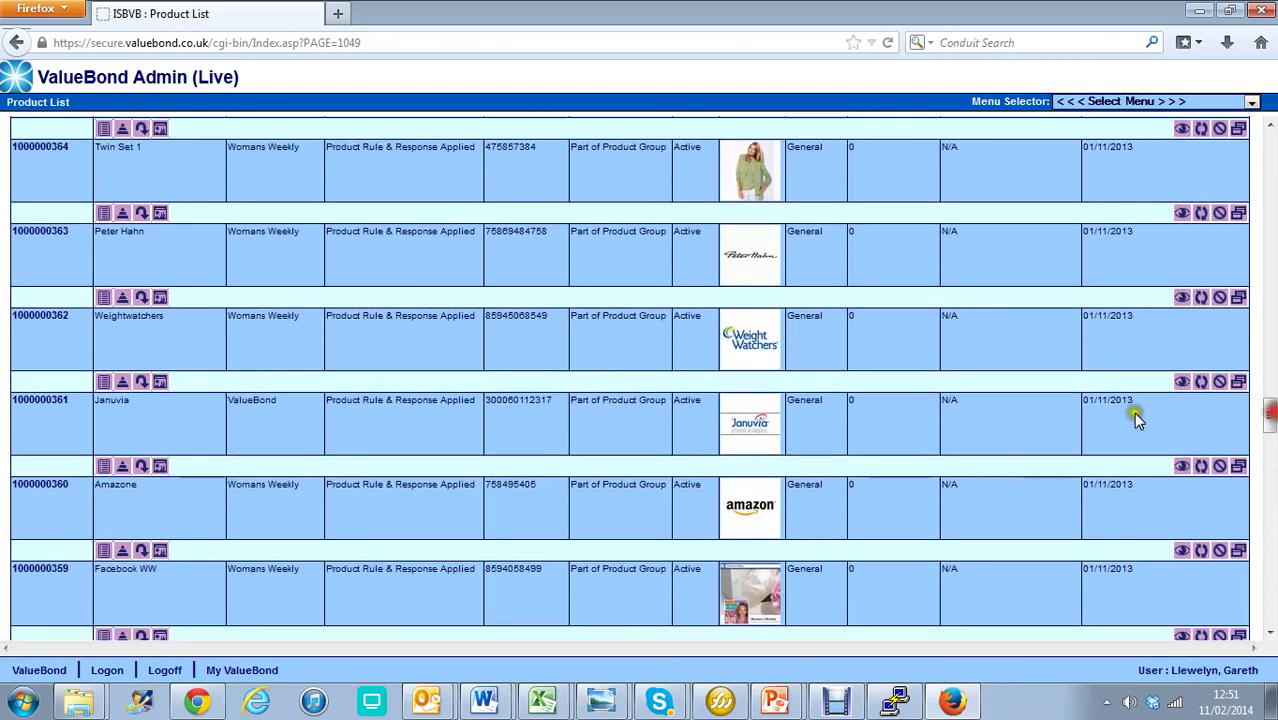
pyautogui.click(38, 404)
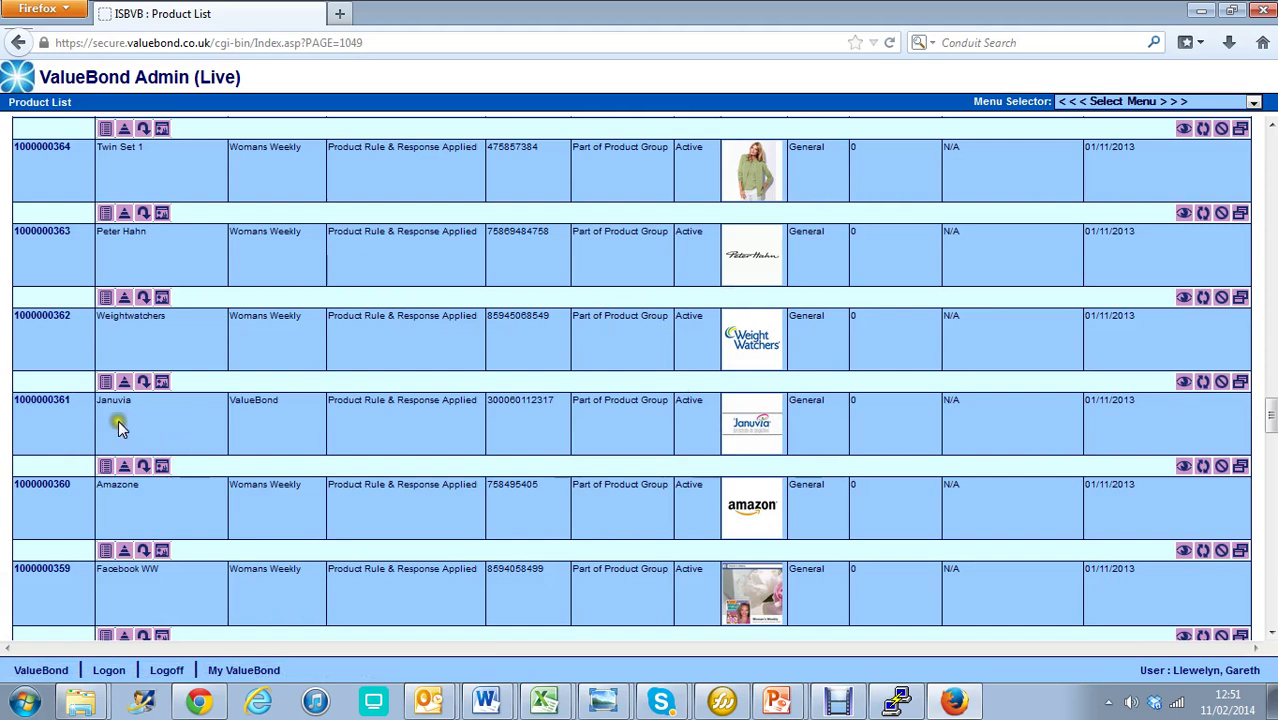
pyautogui.click(26, 405)
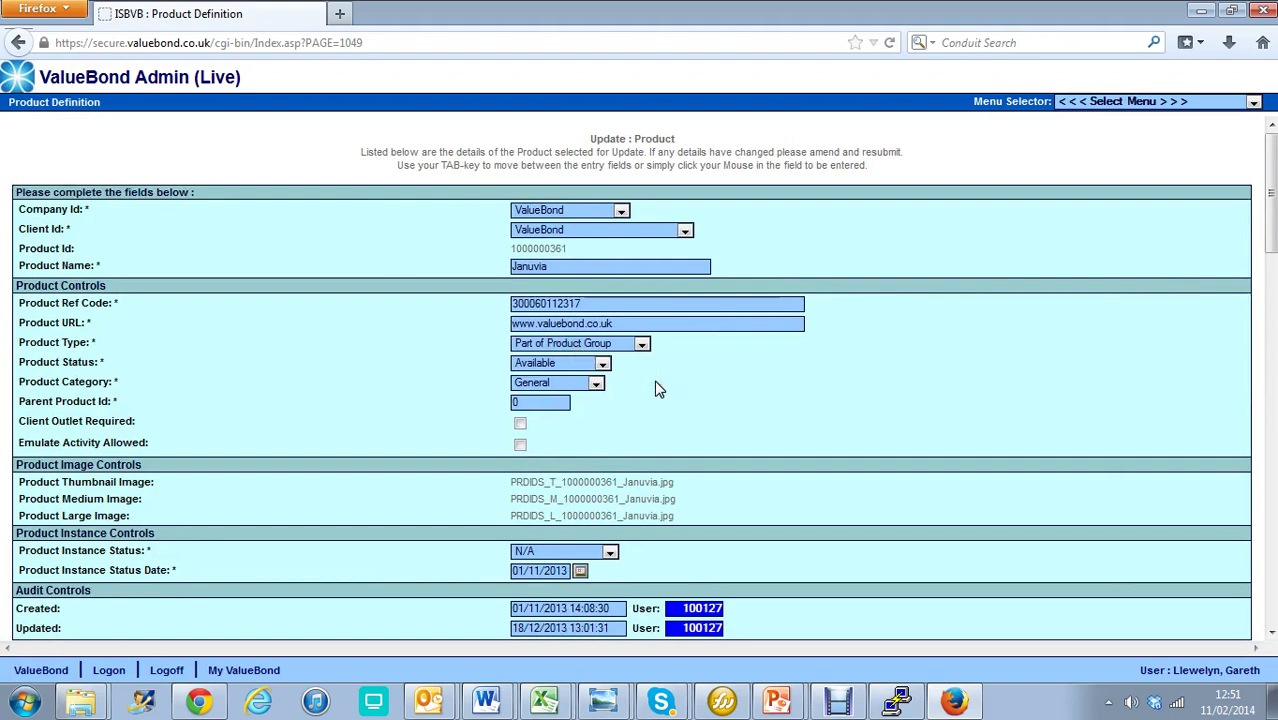
# Review the Januvia product's reference code, image and audit controls, and return to the product list without applying changes
pyautogui.click(512, 303)
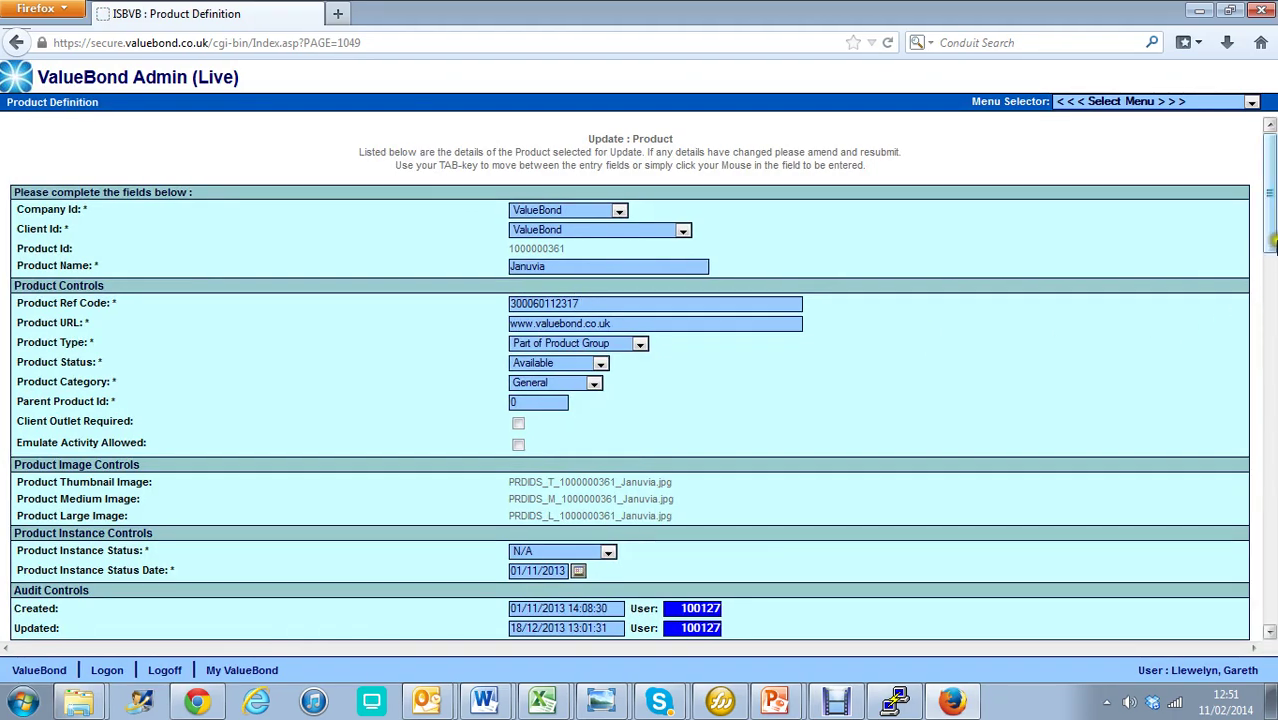
pyautogui.moveTo(1268, 232); pyautogui.dragTo(1270, 268)
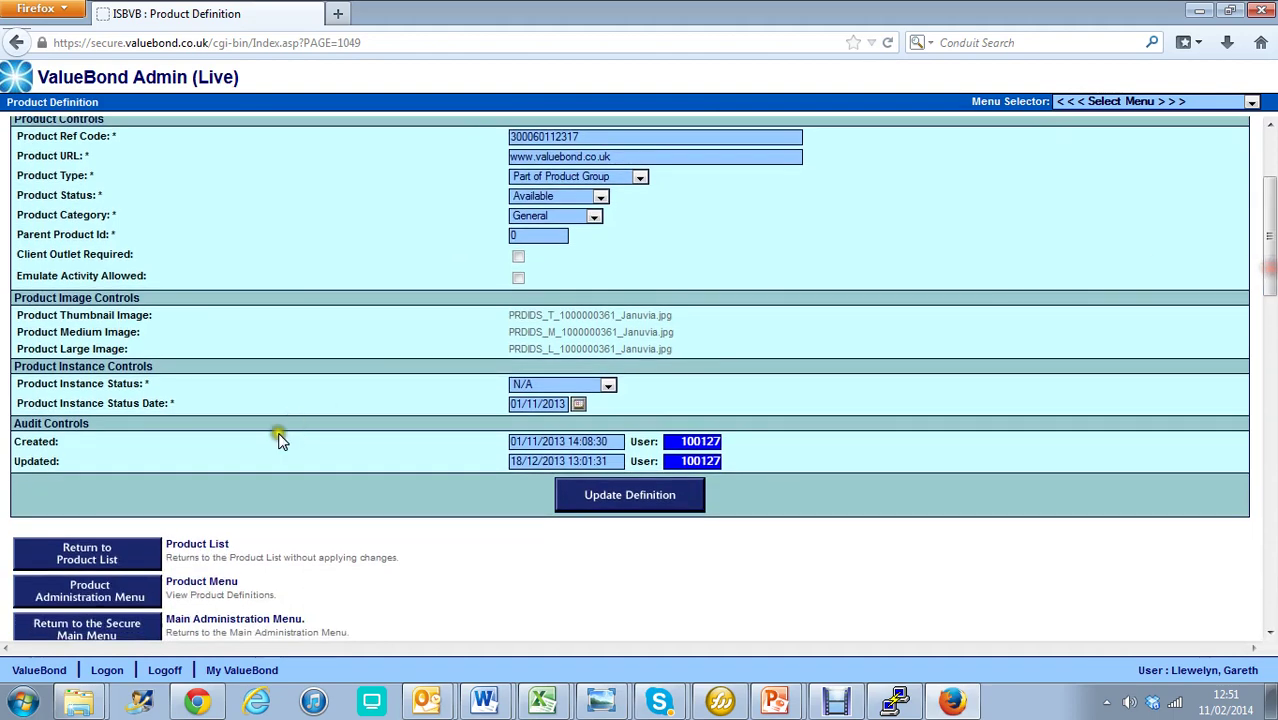
pyautogui.click(90, 553)
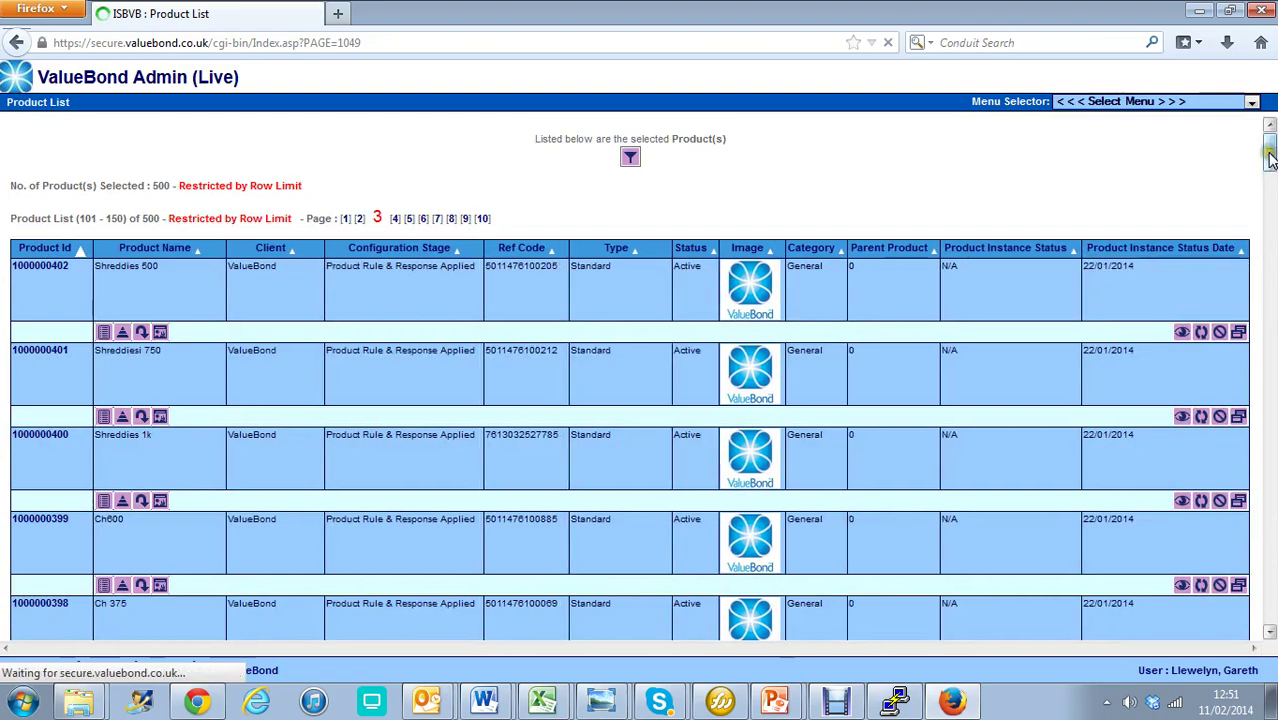
# Open the rules attached to the Januvia product and bring up the definition of the Valuebond rule
pyautogui.moveTo(1270, 160); pyautogui.dragTo(1232, 437)
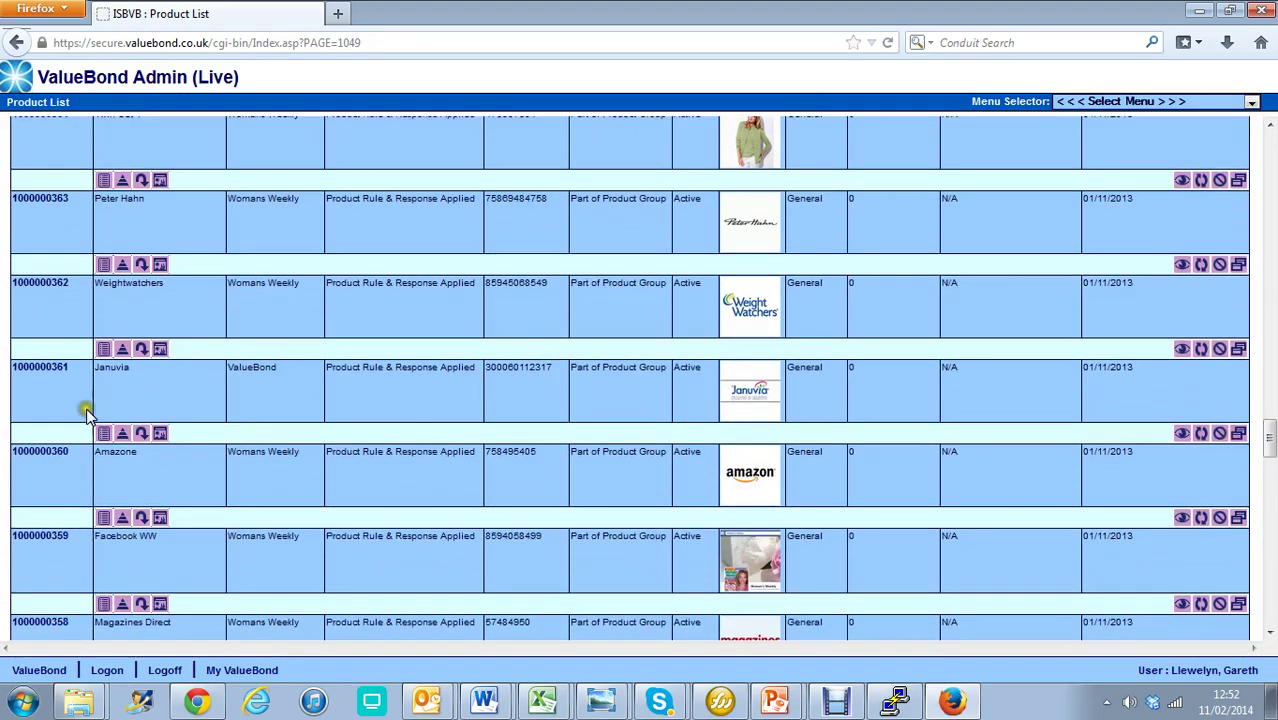
pyautogui.click(141, 436)
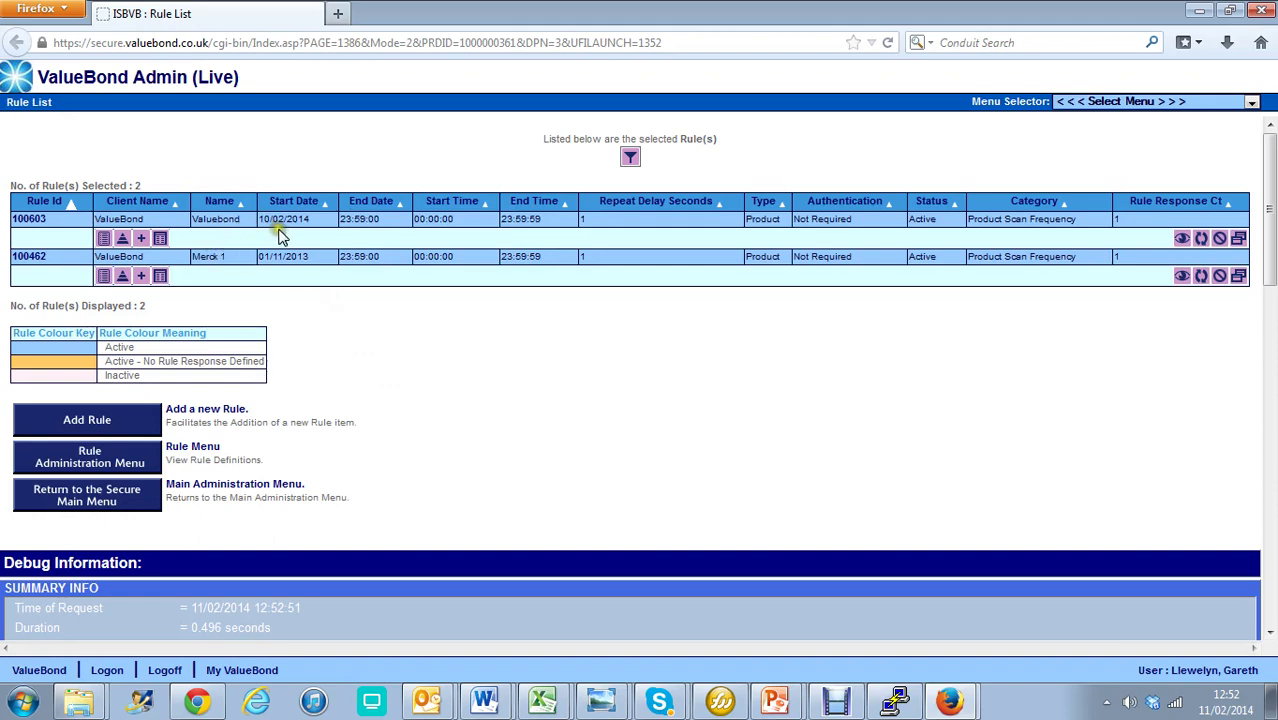
pyautogui.moveTo(40, 205)
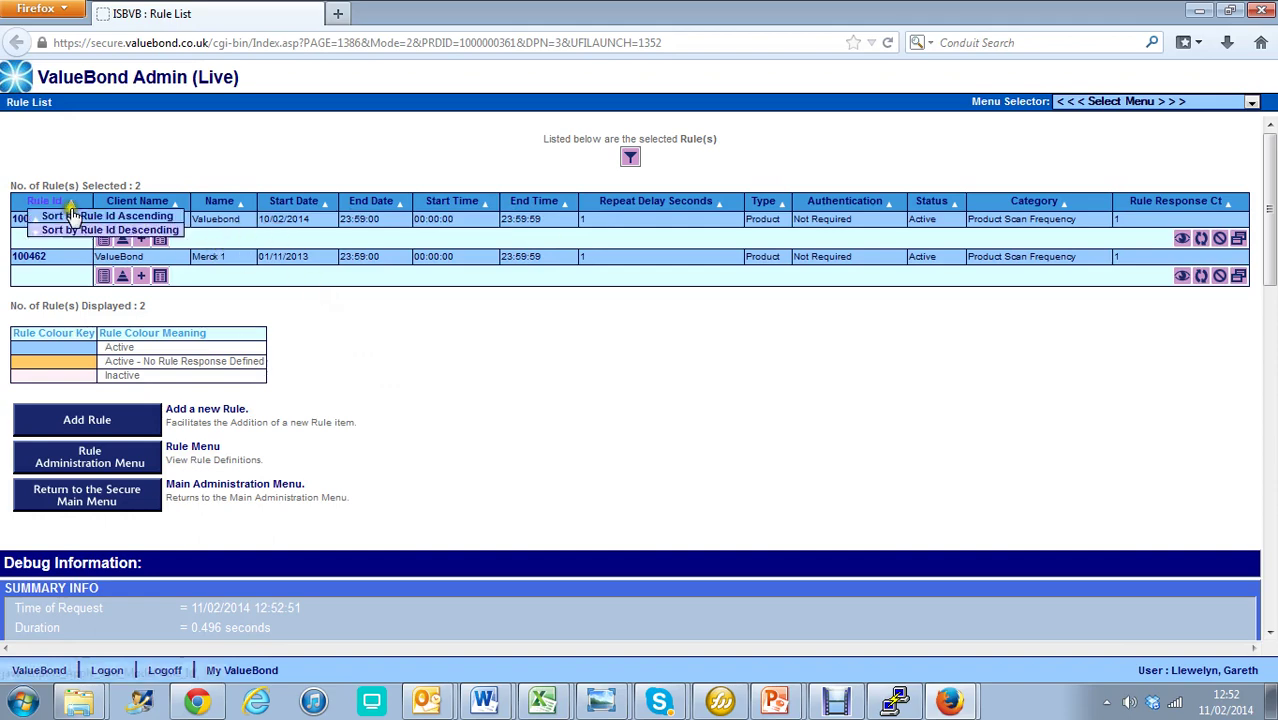
pyautogui.click(22, 220)
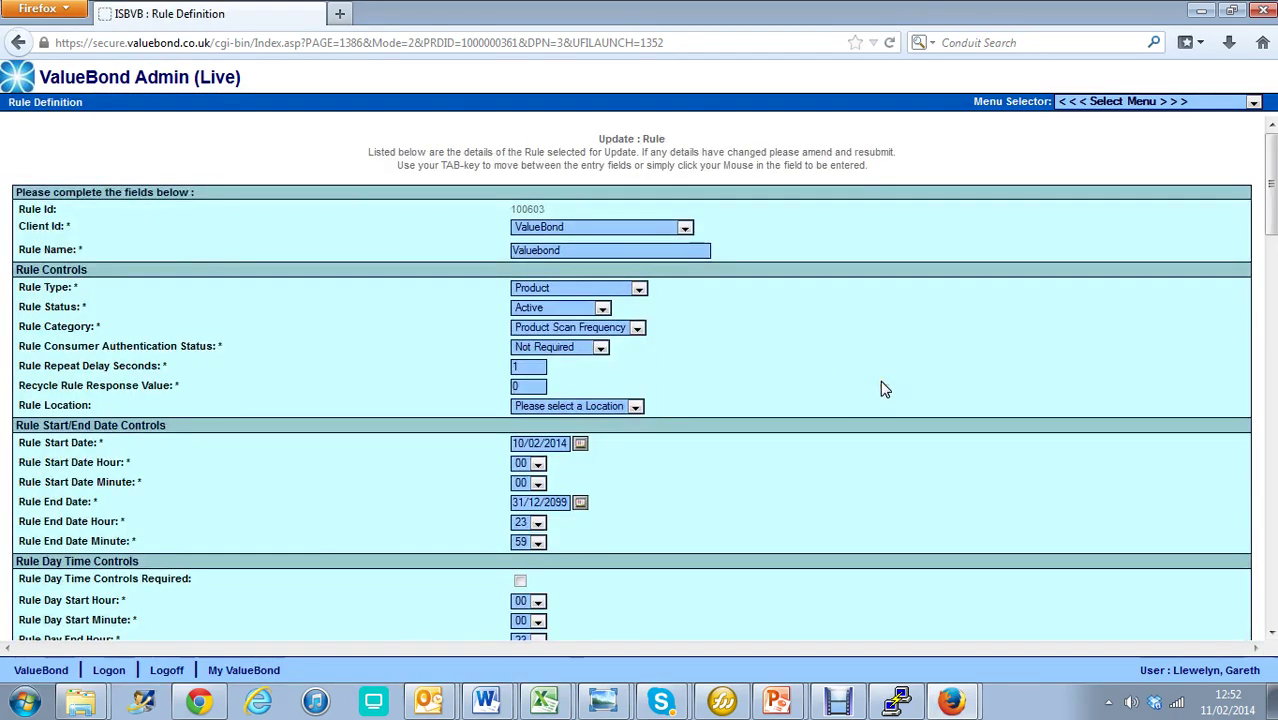
# Inspect the rule type and consumer authentication options, selecting Product and Not Required, and check the repeat delay setting
pyautogui.click(639, 289)
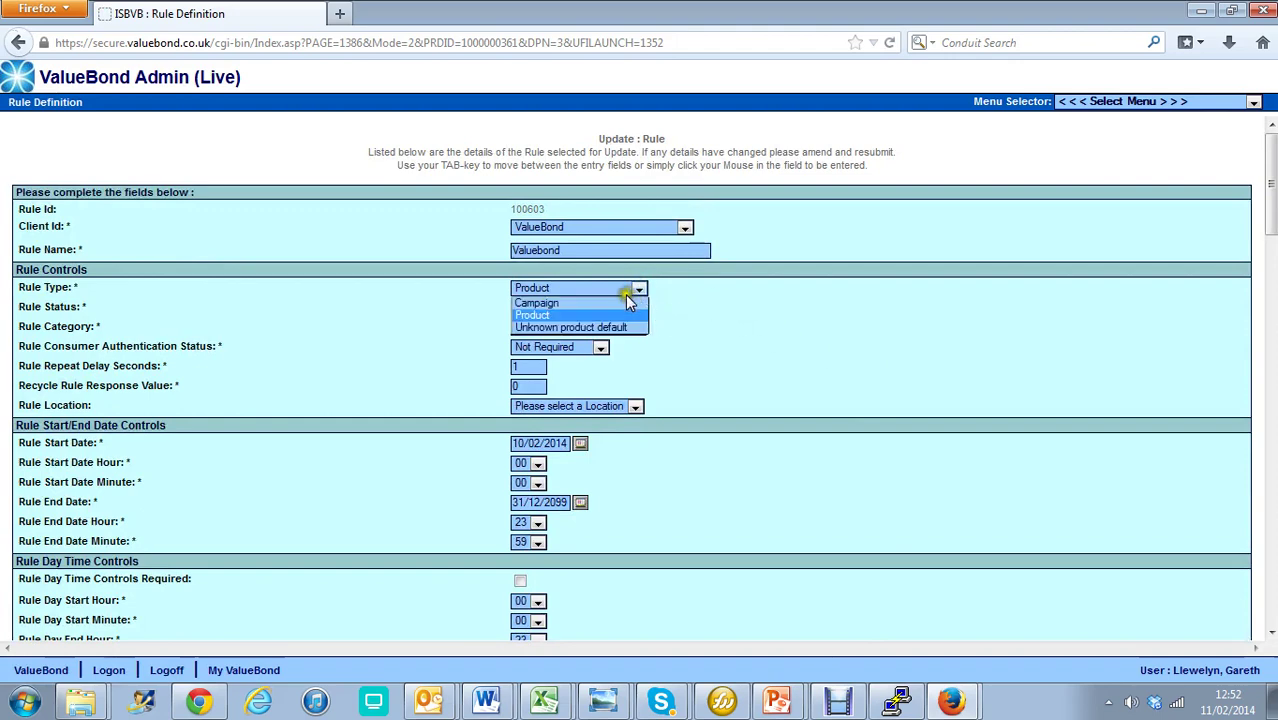
pyautogui.click(617, 315)
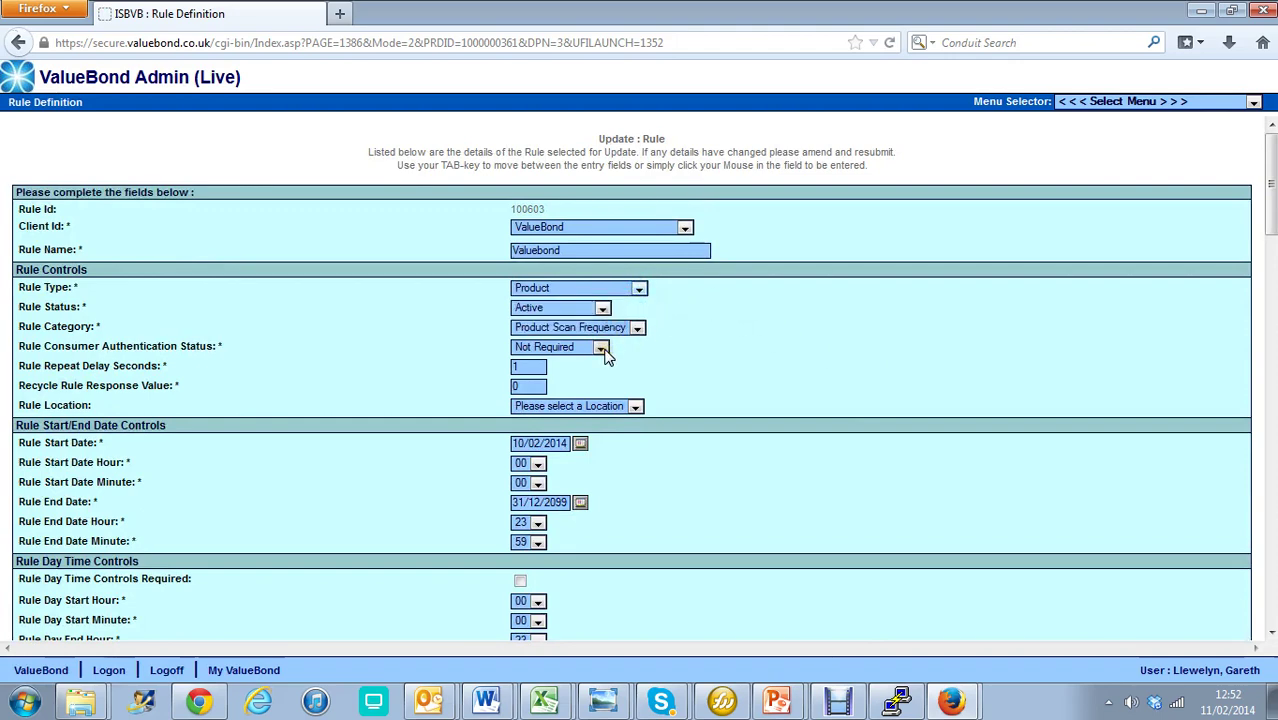
pyautogui.click(605, 355)
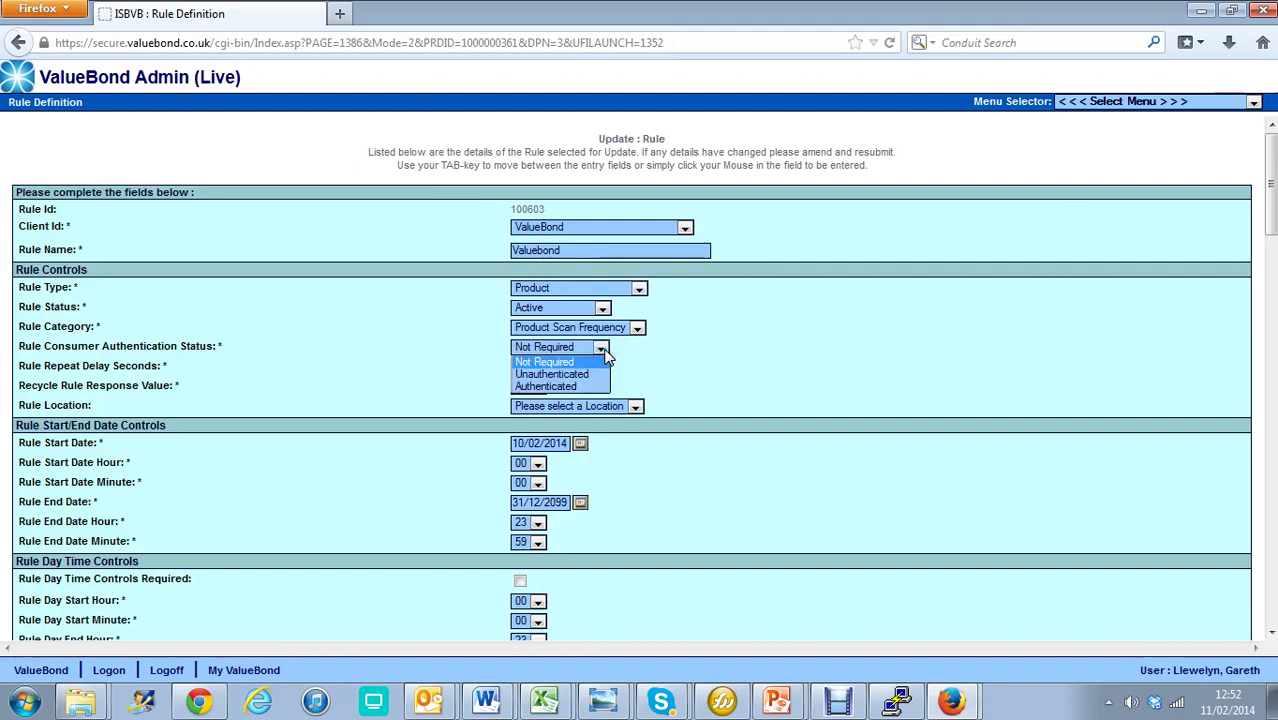
pyautogui.click(600, 362)
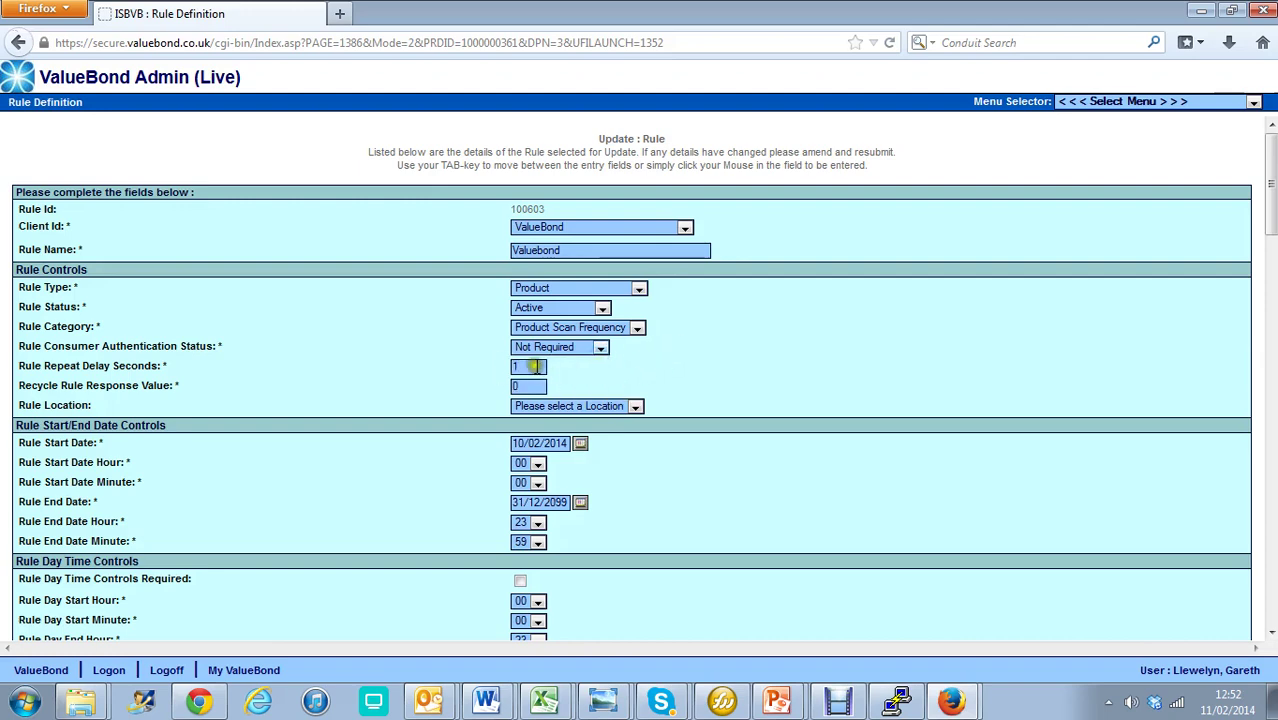
pyautogui.click(524, 366)
# Review the rule's location options and its date, time and day controls, and return to the rule list without applying changes
pyautogui.scroll(-3, 1268, 190)
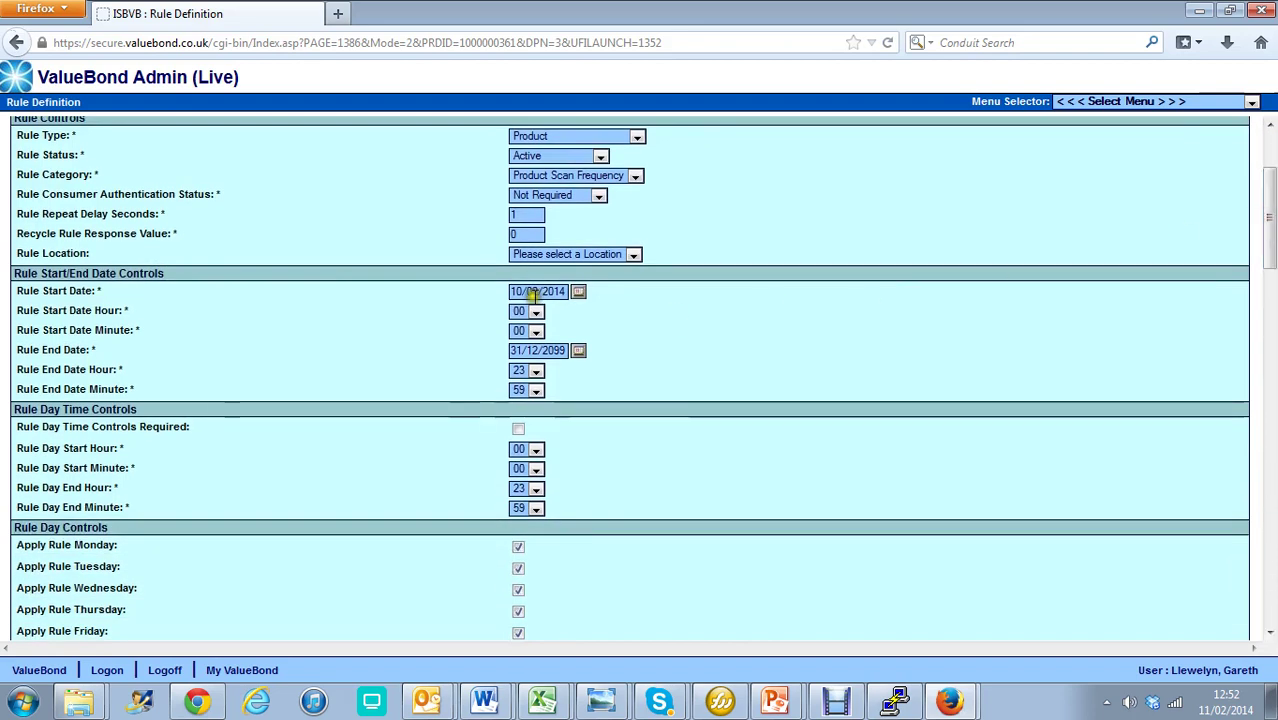
pyautogui.click(633, 254)
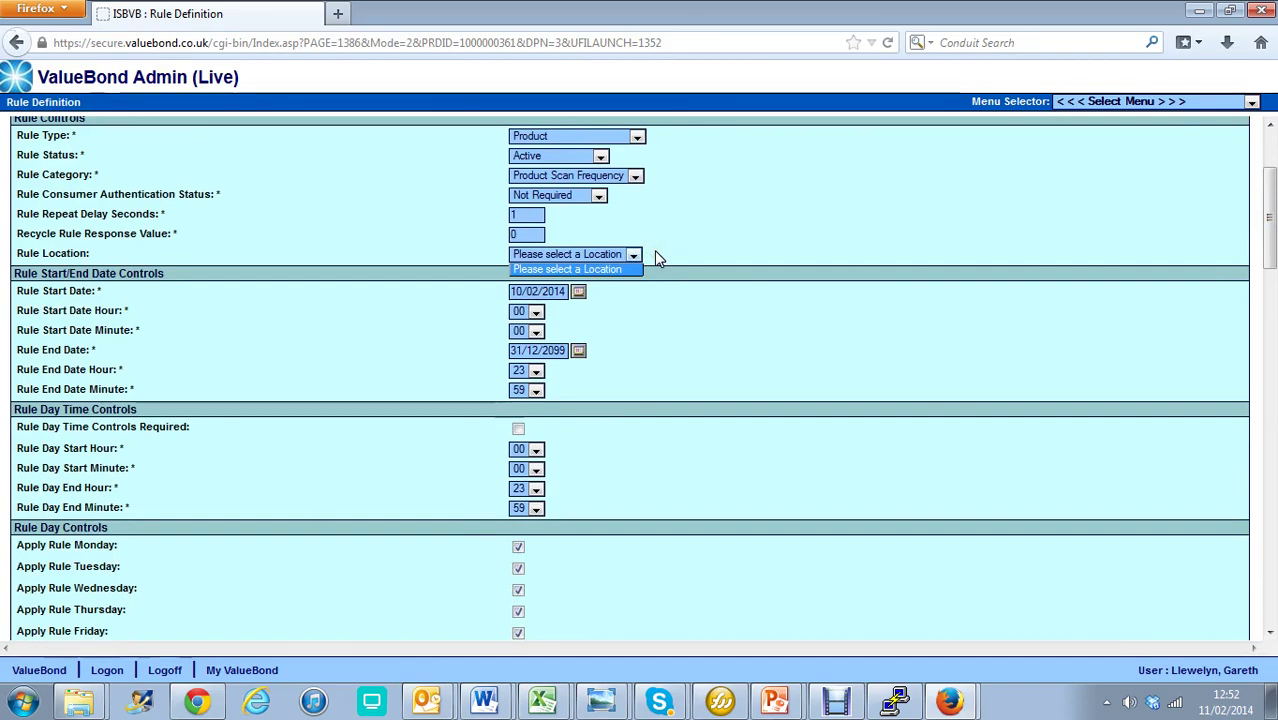
pyautogui.click(720, 253)
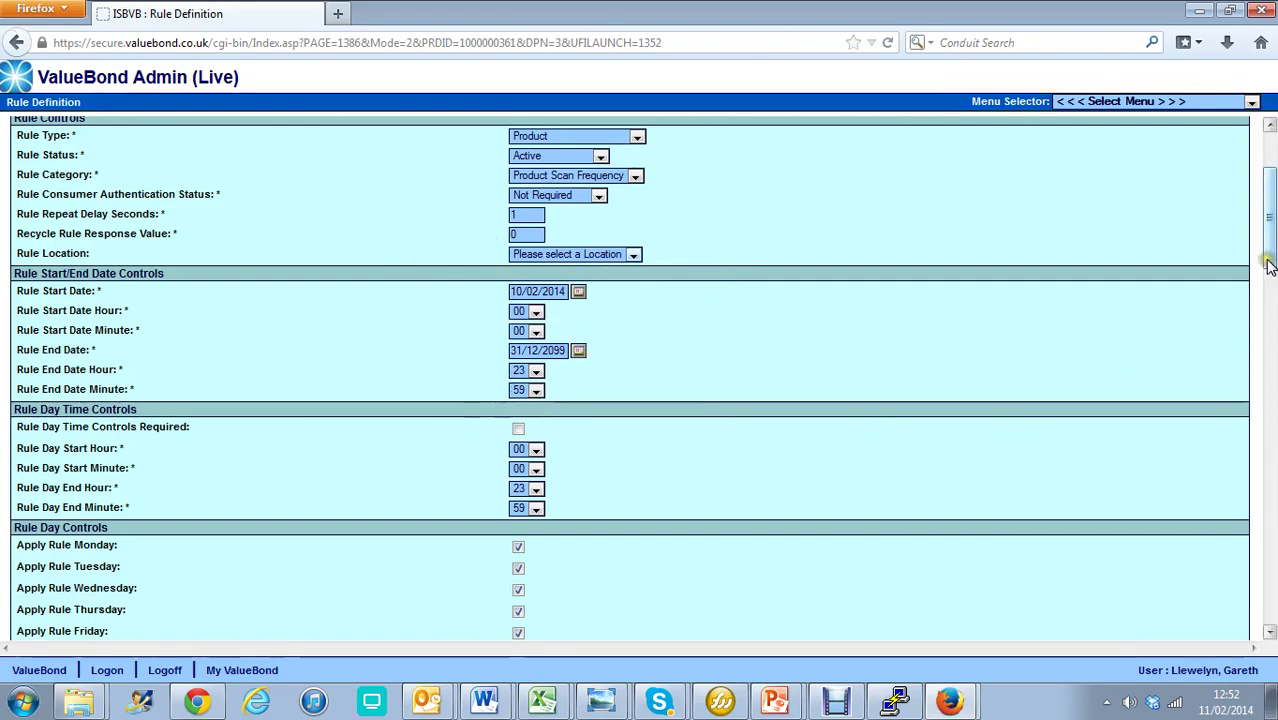
pyautogui.moveTo(1270, 264); pyautogui.dragTo(1268, 310)
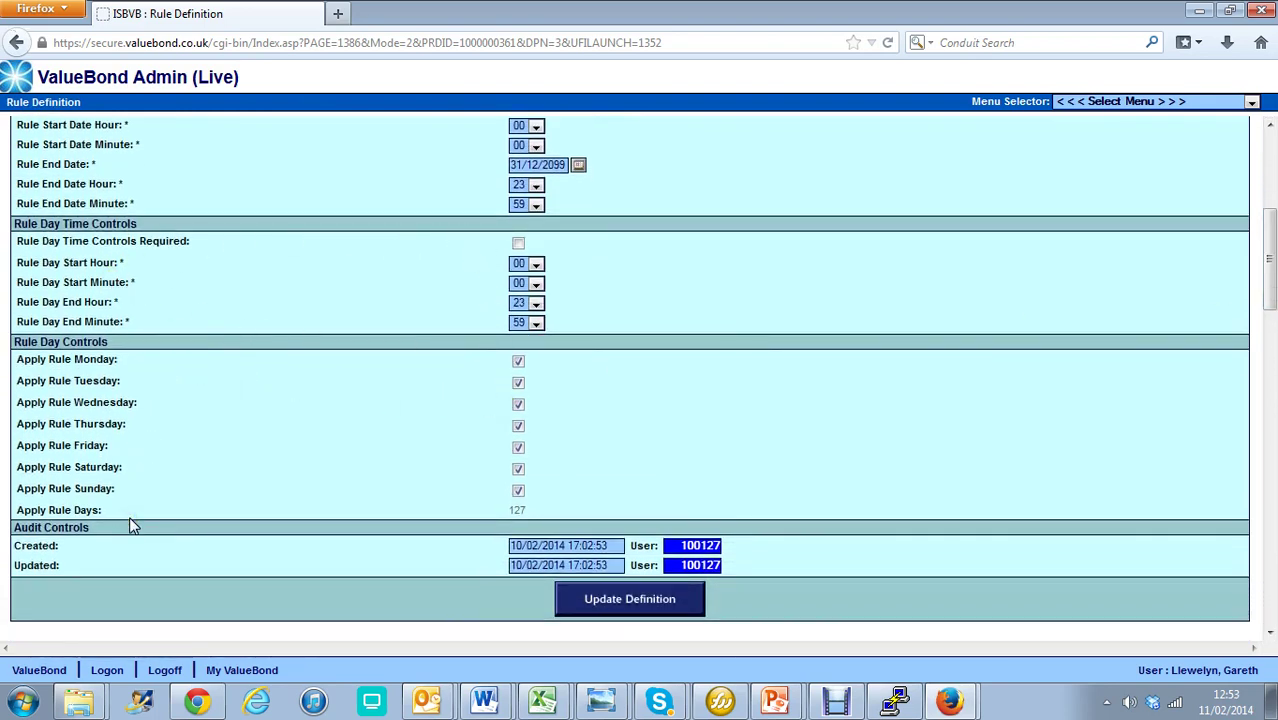
pyautogui.moveTo(1268, 279); pyautogui.dragTo(1268, 313)
pyautogui.click(87, 476)
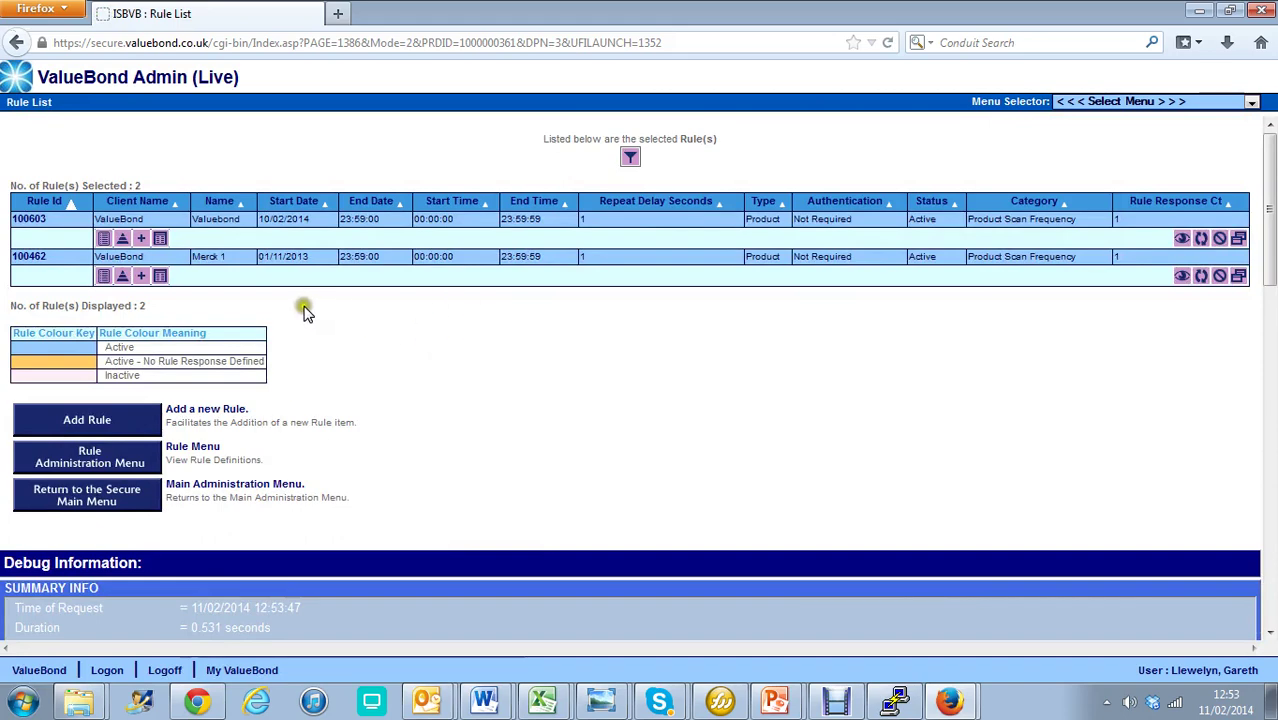
# Open the Januvia response of the Valuebond rule and examine its activity range counts
pyautogui.click(160, 239)
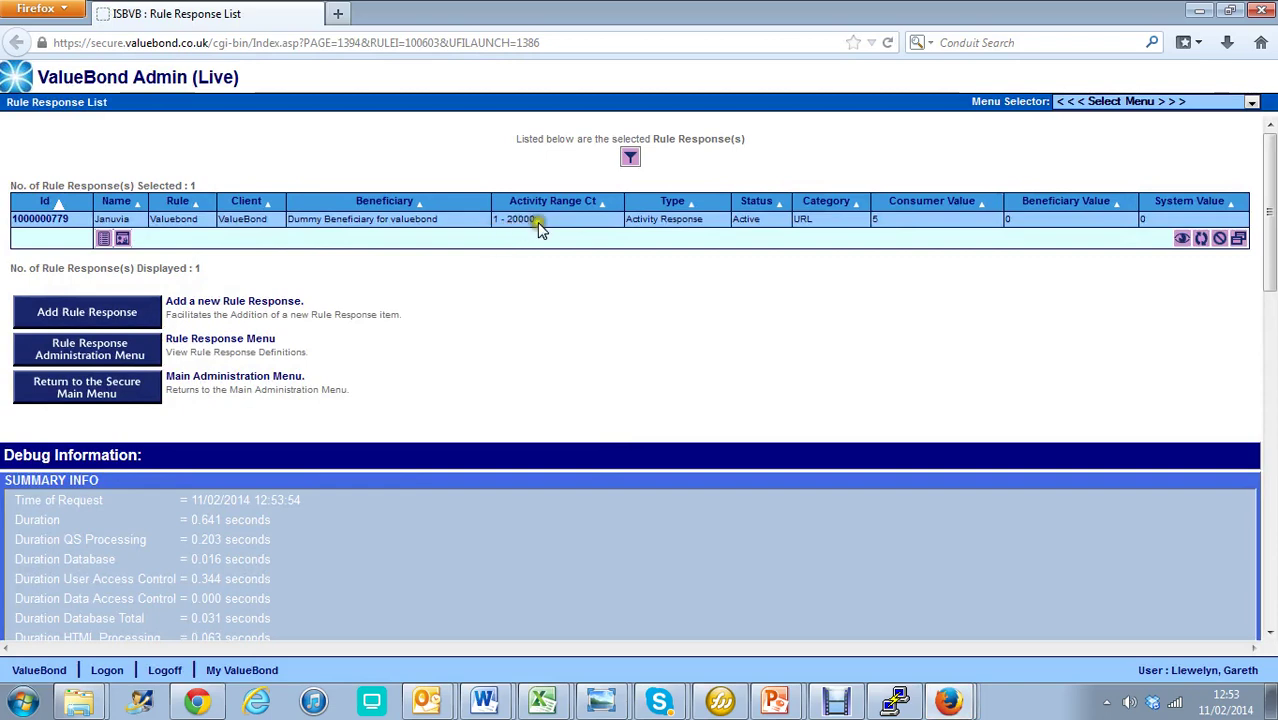
pyautogui.click(38, 218)
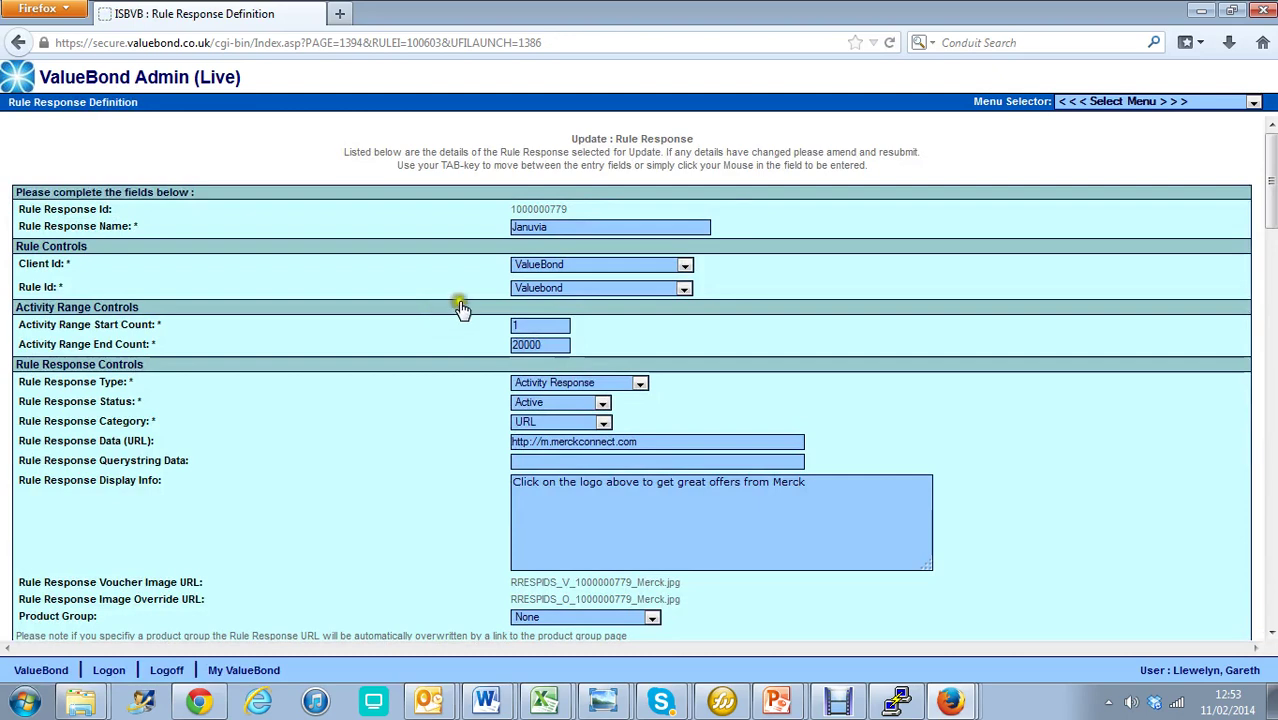
pyautogui.click(538, 344)
pyautogui.write('0')
pyautogui.click(545, 346)
pyautogui.click(595, 345)
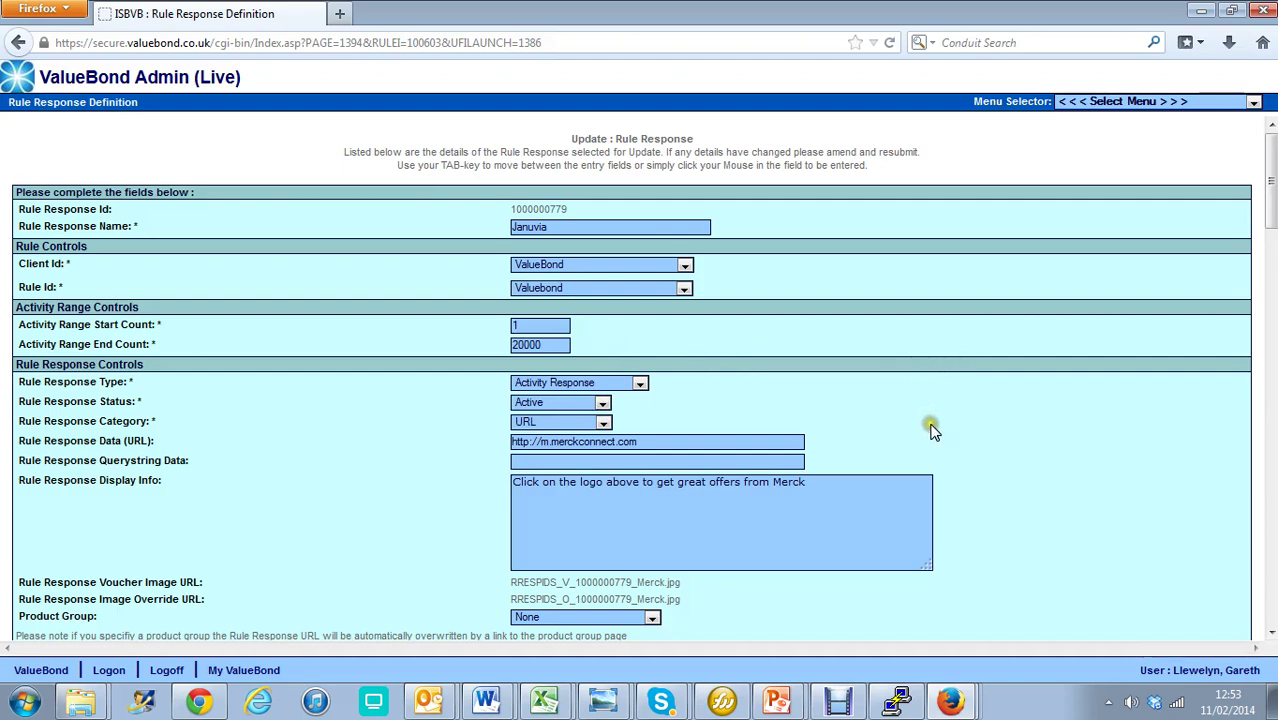
# Review the response's URL, display text and product group settings, and select Dummy Beneficiary for valuebond as the beneficiary
pyautogui.click(677, 440)
pyautogui.moveTo(1271, 222); pyautogui.dragTo(1270, 256)
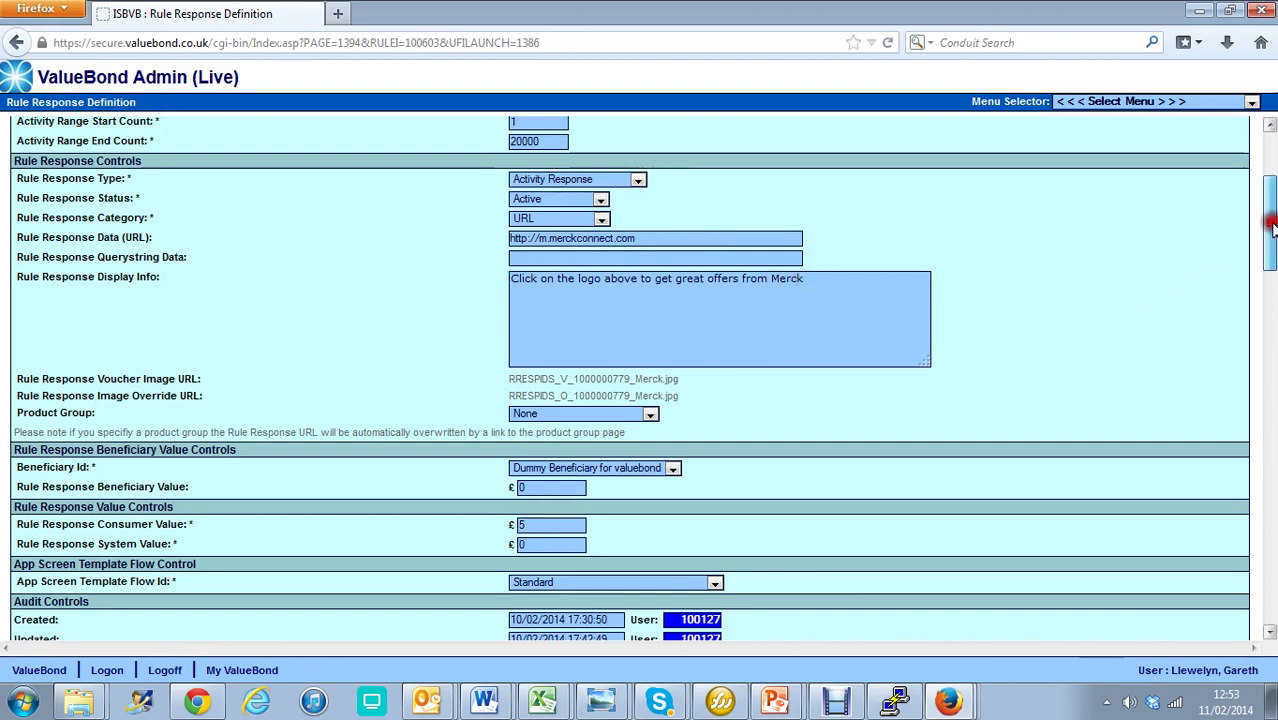
pyautogui.moveTo(1272, 228); pyautogui.dragTo(1272, 234)
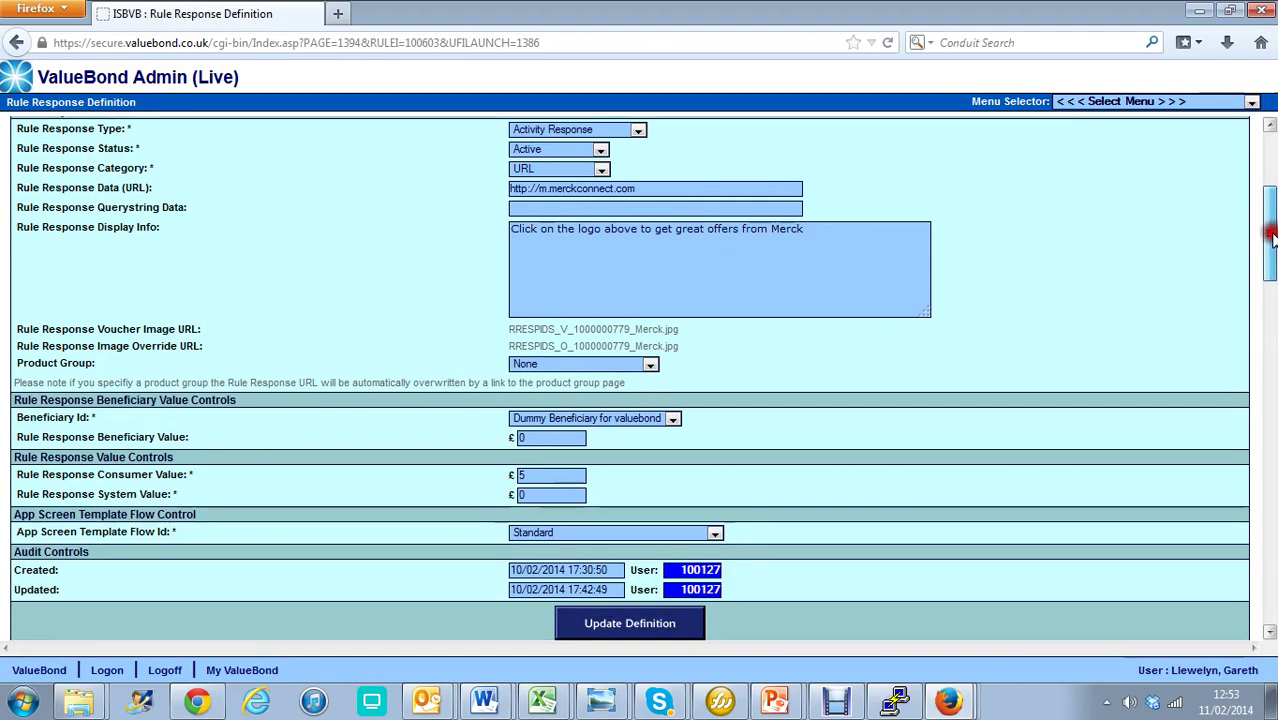
pyautogui.moveTo(1272, 234); pyautogui.dragTo(1272, 259)
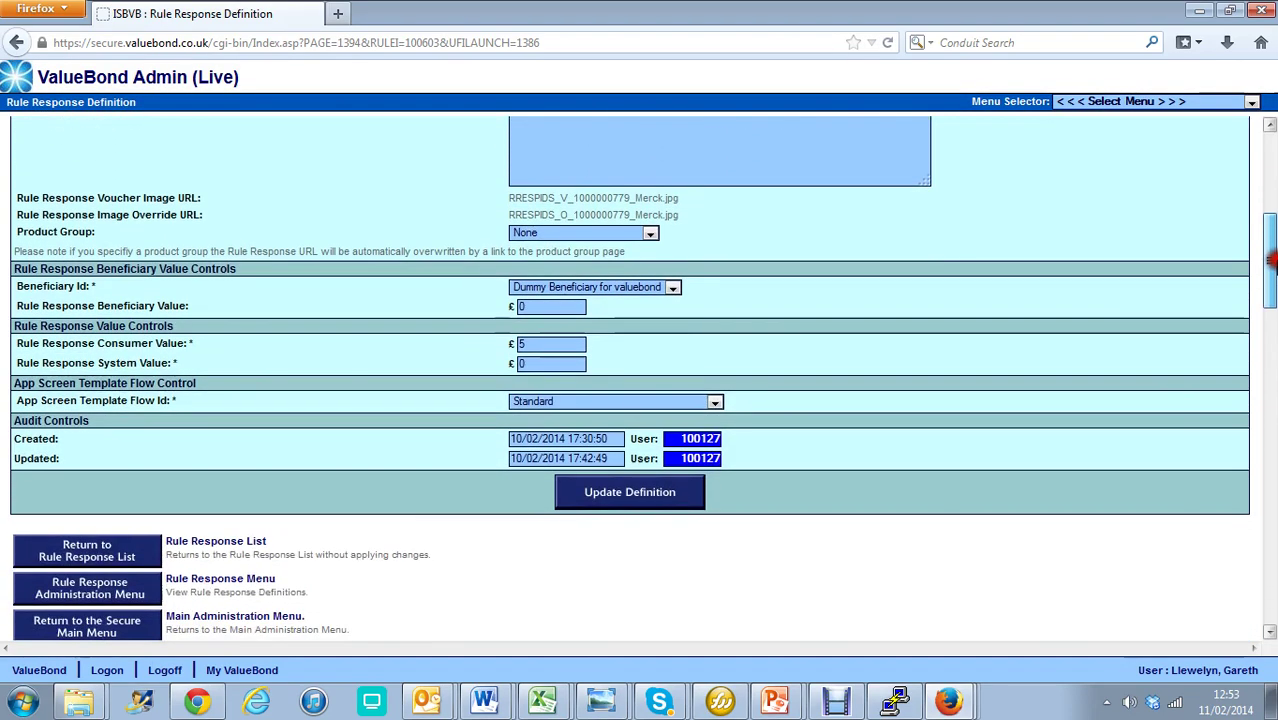
pyautogui.click(670, 289)
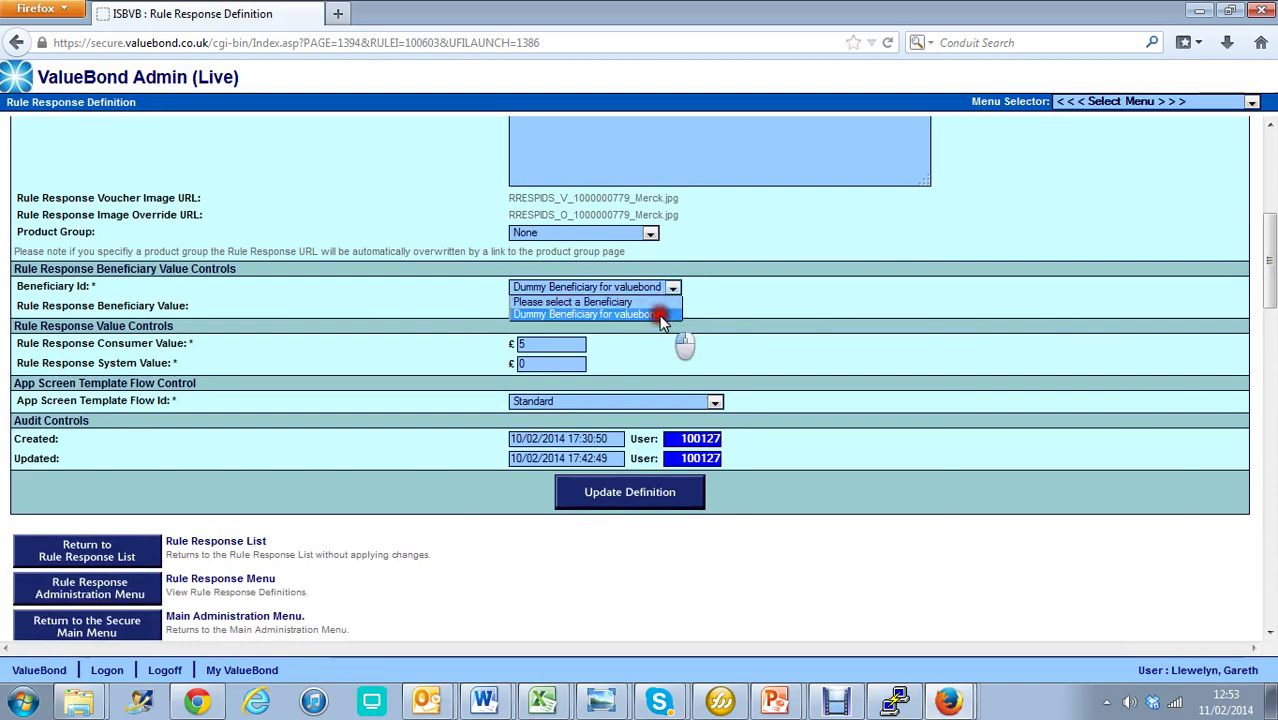
pyautogui.click(664, 313)
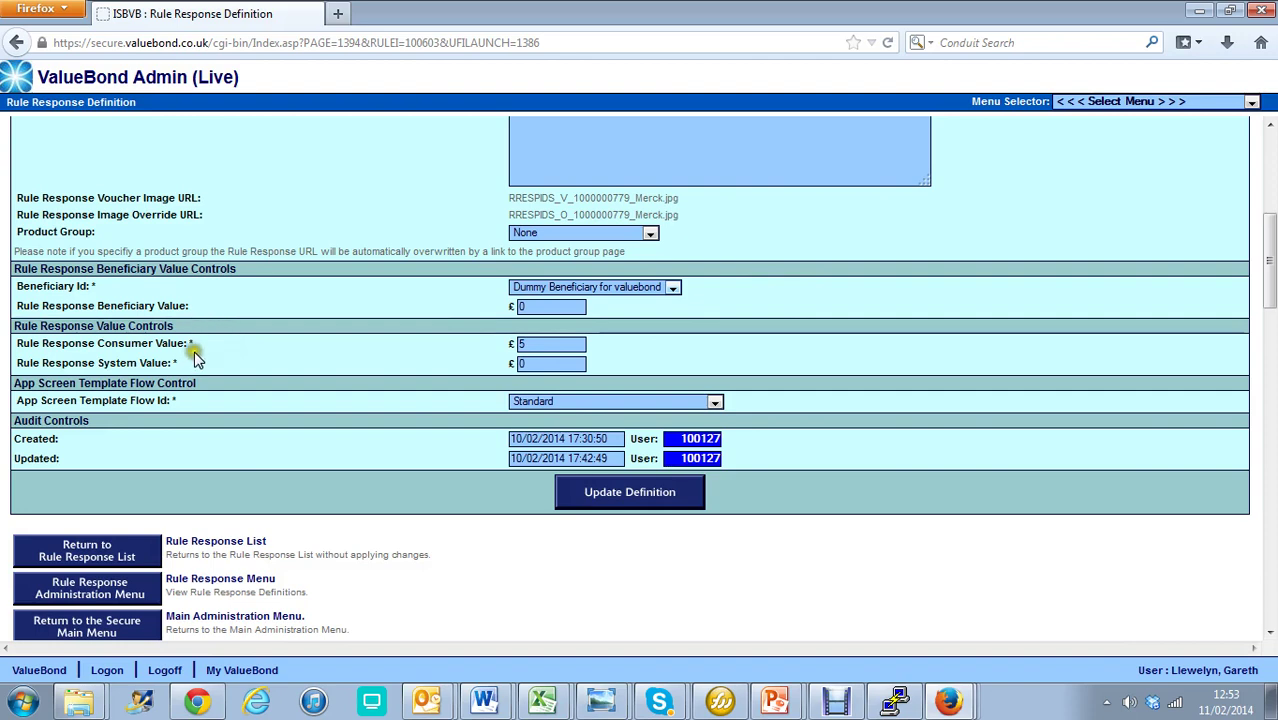
# Check the response's consumer and system values, and select Standard as the app screen template flow
pyautogui.moveTo(532, 344); pyautogui.dragTo(580, 344)
pyautogui.click(519, 363)
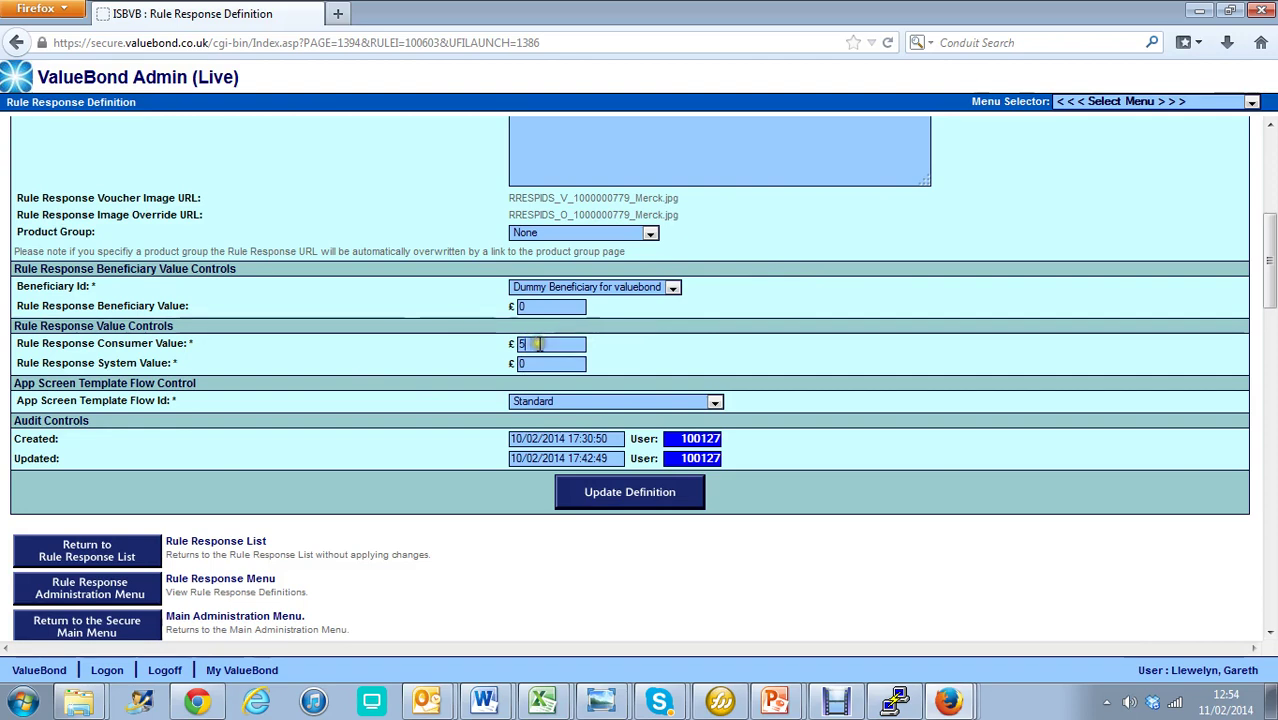
pyautogui.click(533, 363)
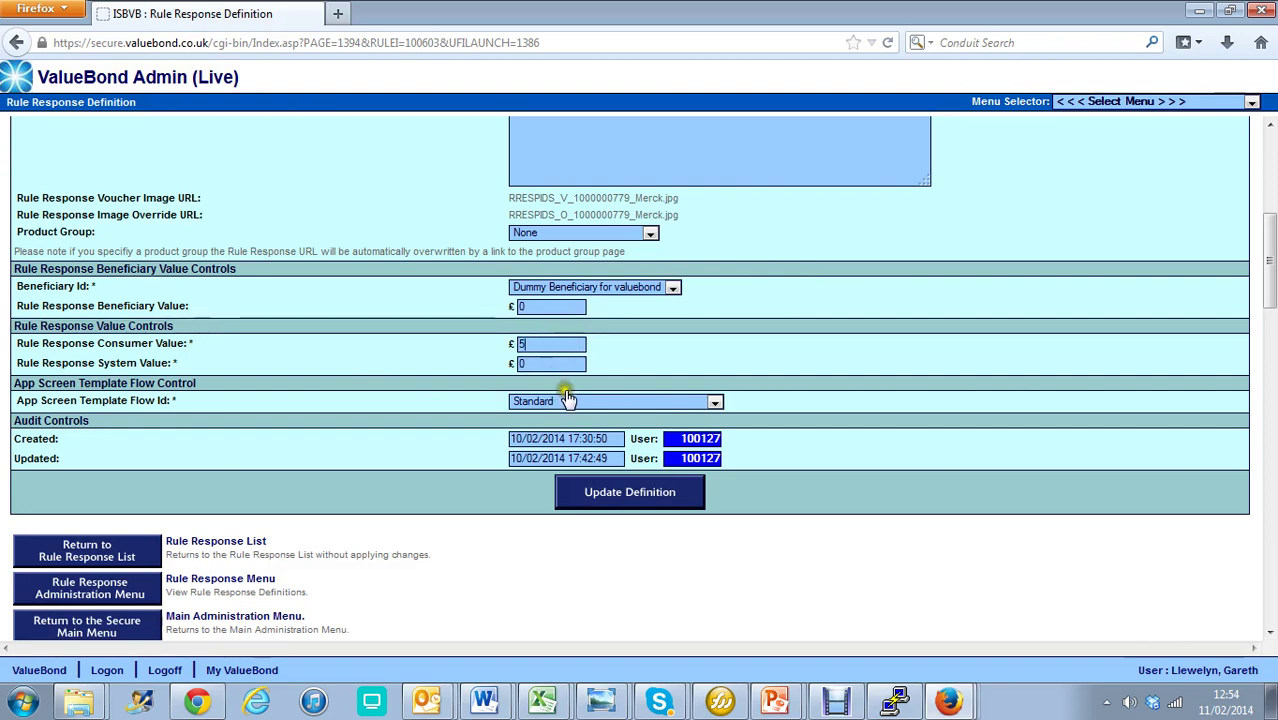
pyautogui.click(716, 403)
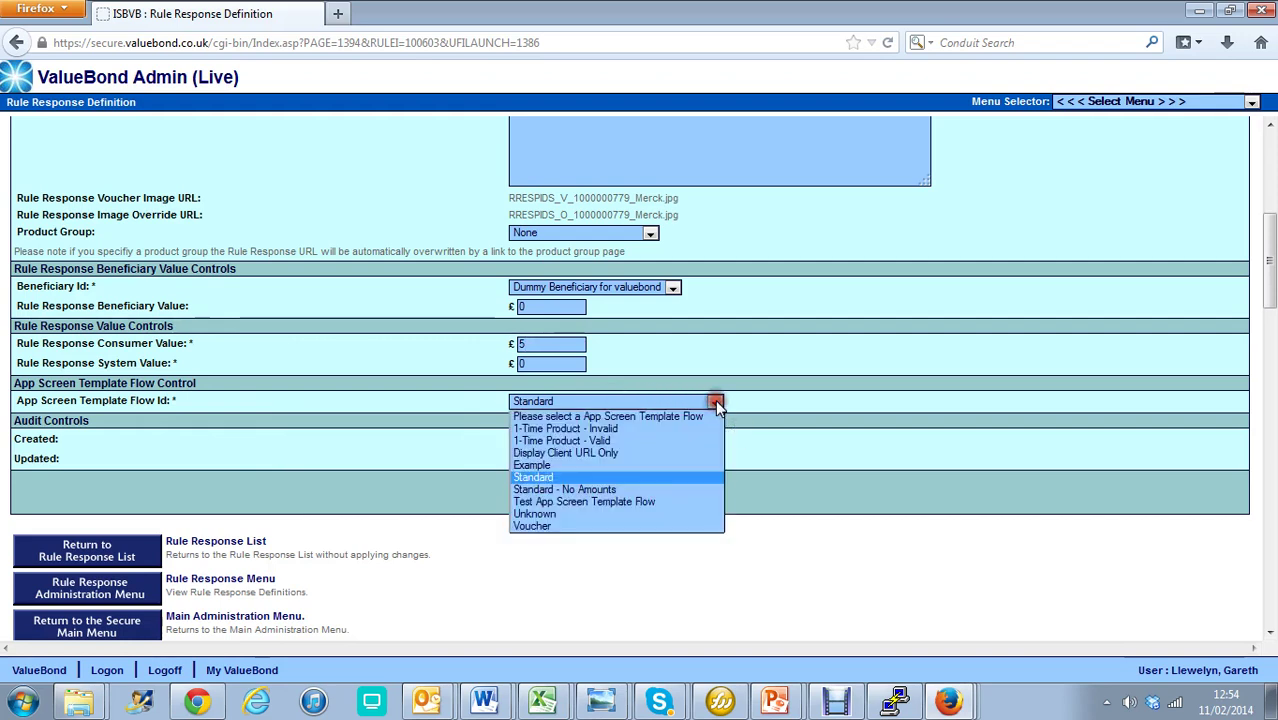
pyautogui.click(690, 480)
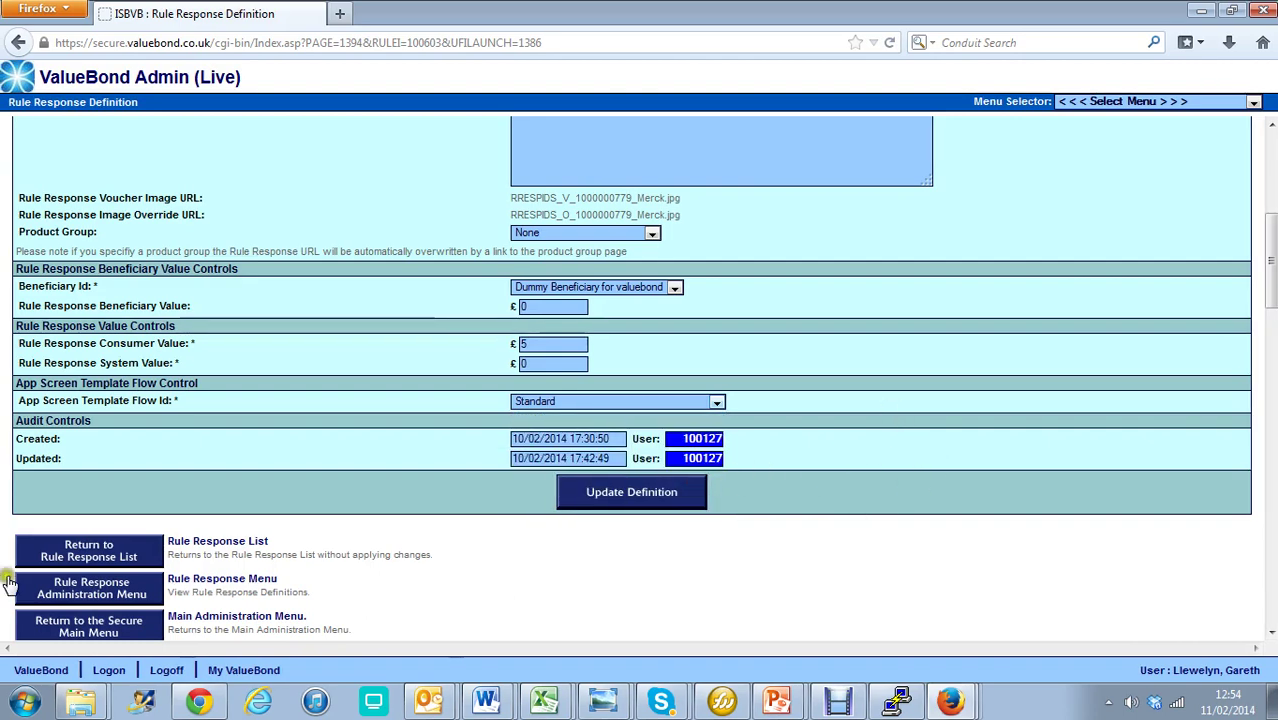
# Leave the rule response for the main administration menu and search the consumers for the forename valuebond
pyautogui.click(78, 636)
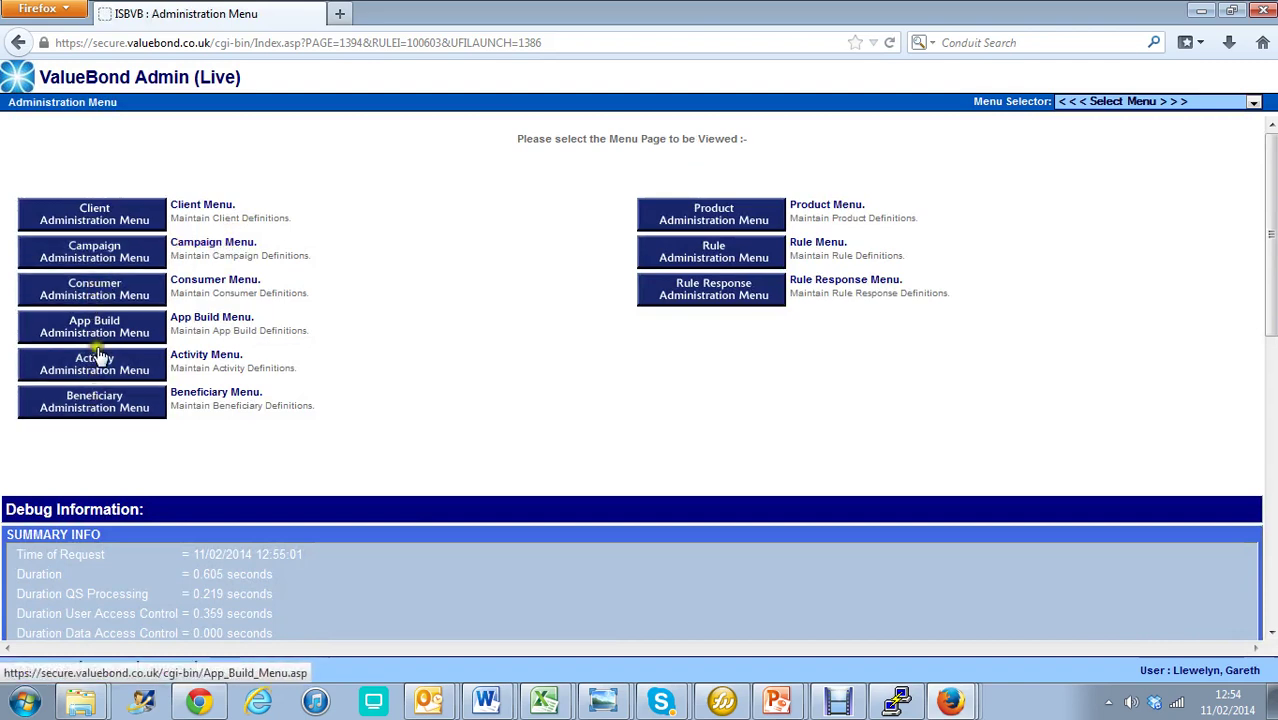
pyautogui.click(80, 297)
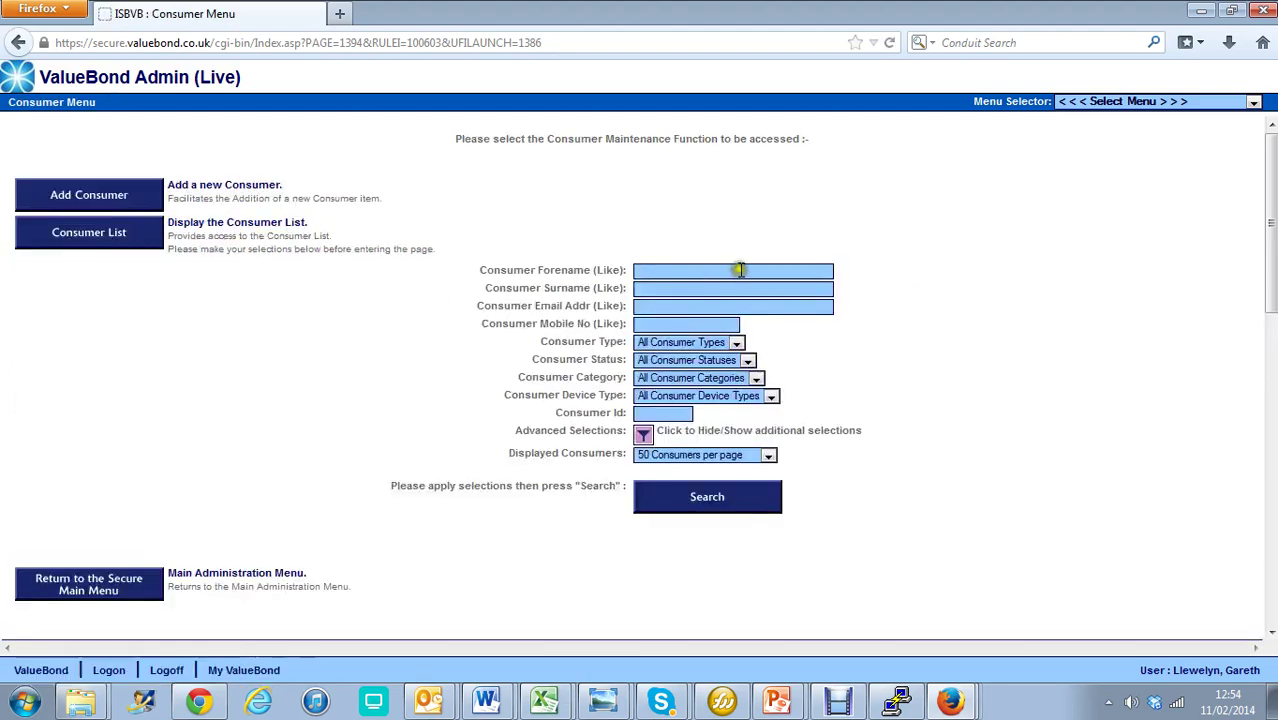
pyautogui.click(739, 269)
pyautogui.write('valuebond')
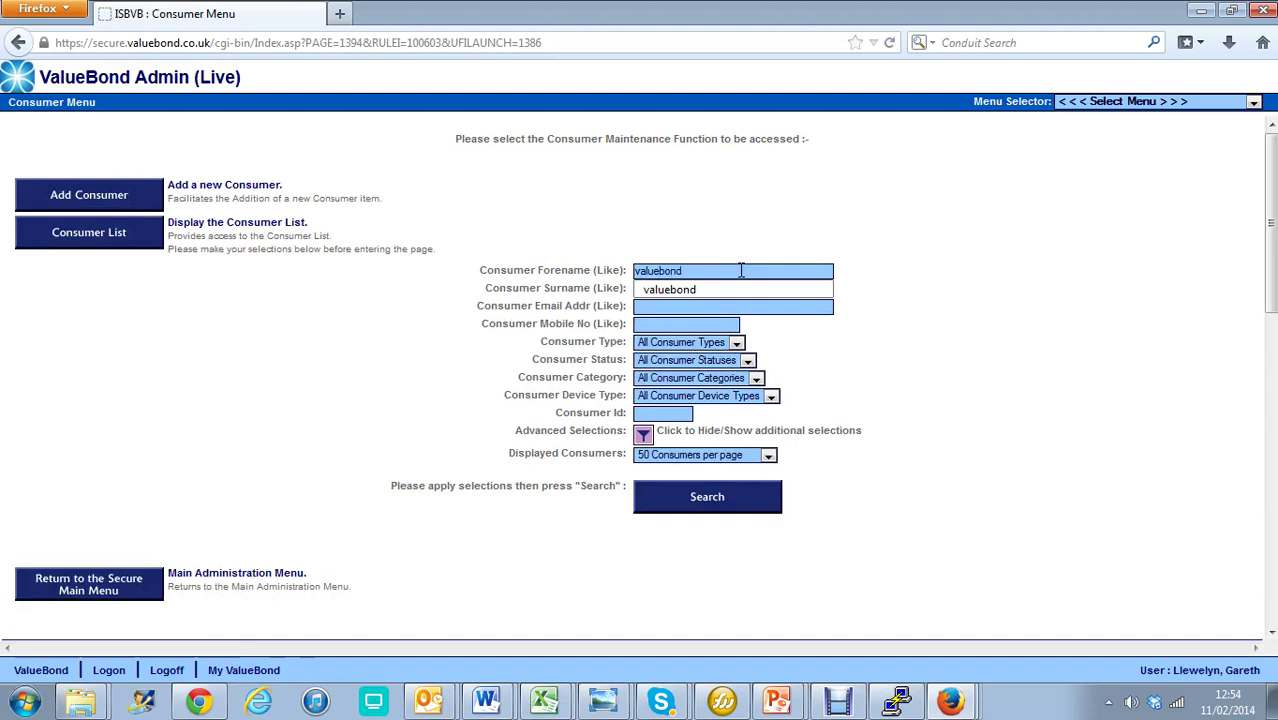
pyautogui.click(709, 510)
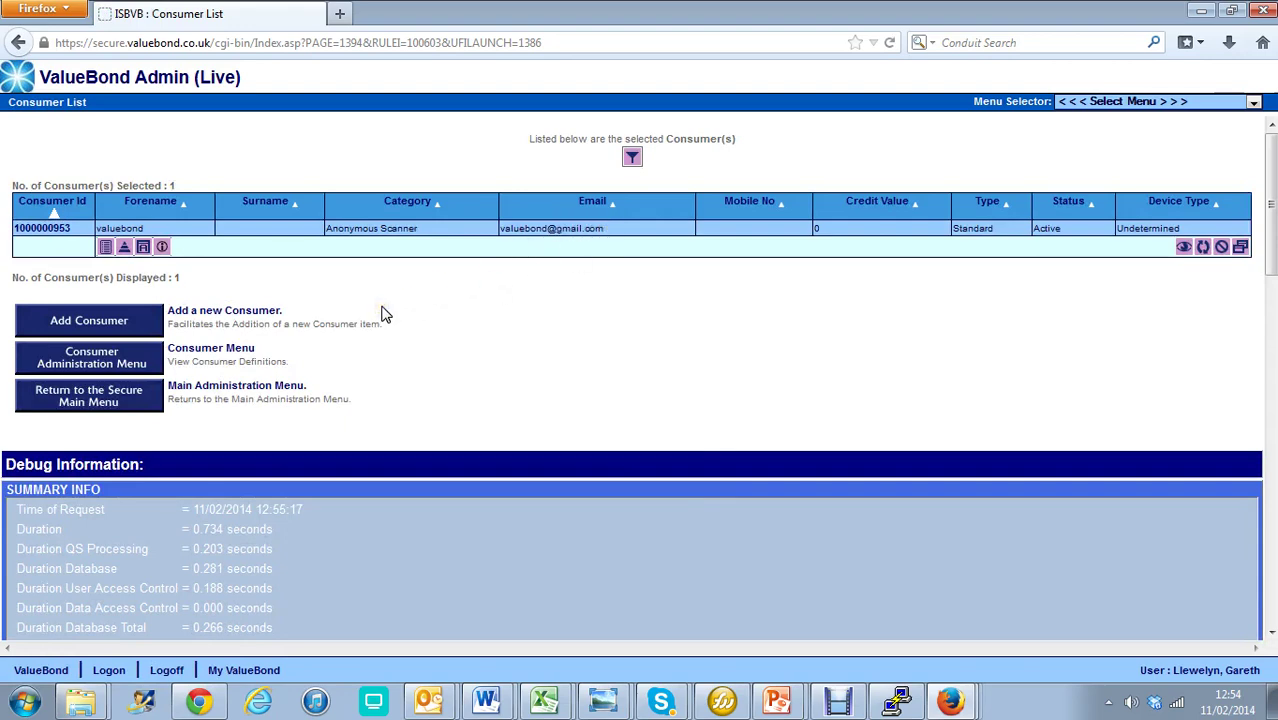
# Open the valuebond consumer's activity list and examine the latitude and longitude recorded for each activity
pyautogui.click(143, 248)
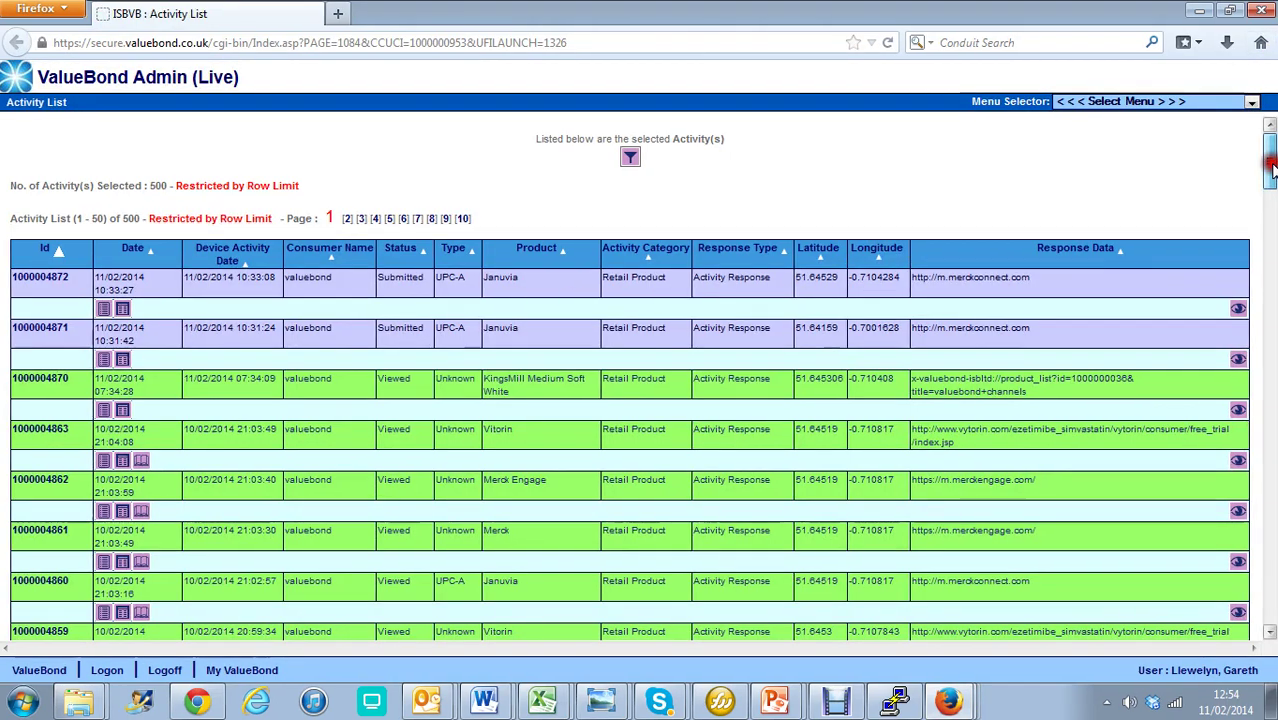
pyautogui.moveTo(1272, 168); pyautogui.dragTo(1271, 140)
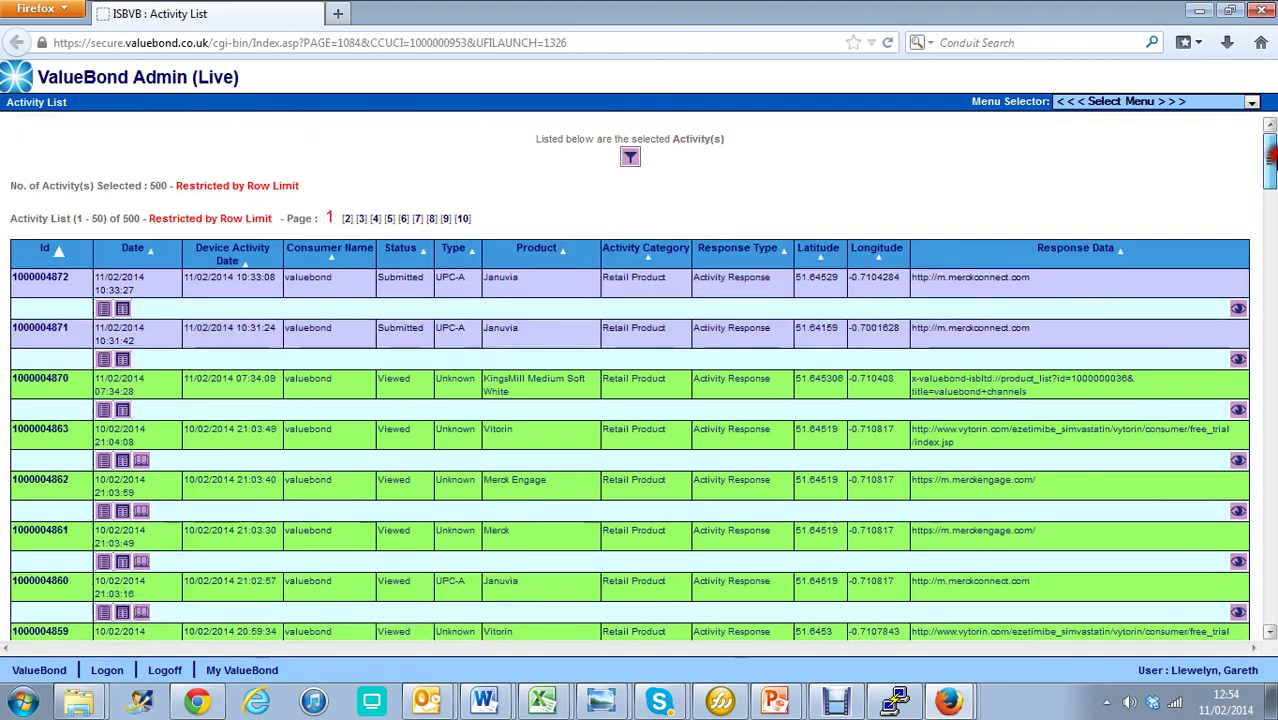
pyautogui.moveTo(822, 258)
pyautogui.moveTo(870, 252)
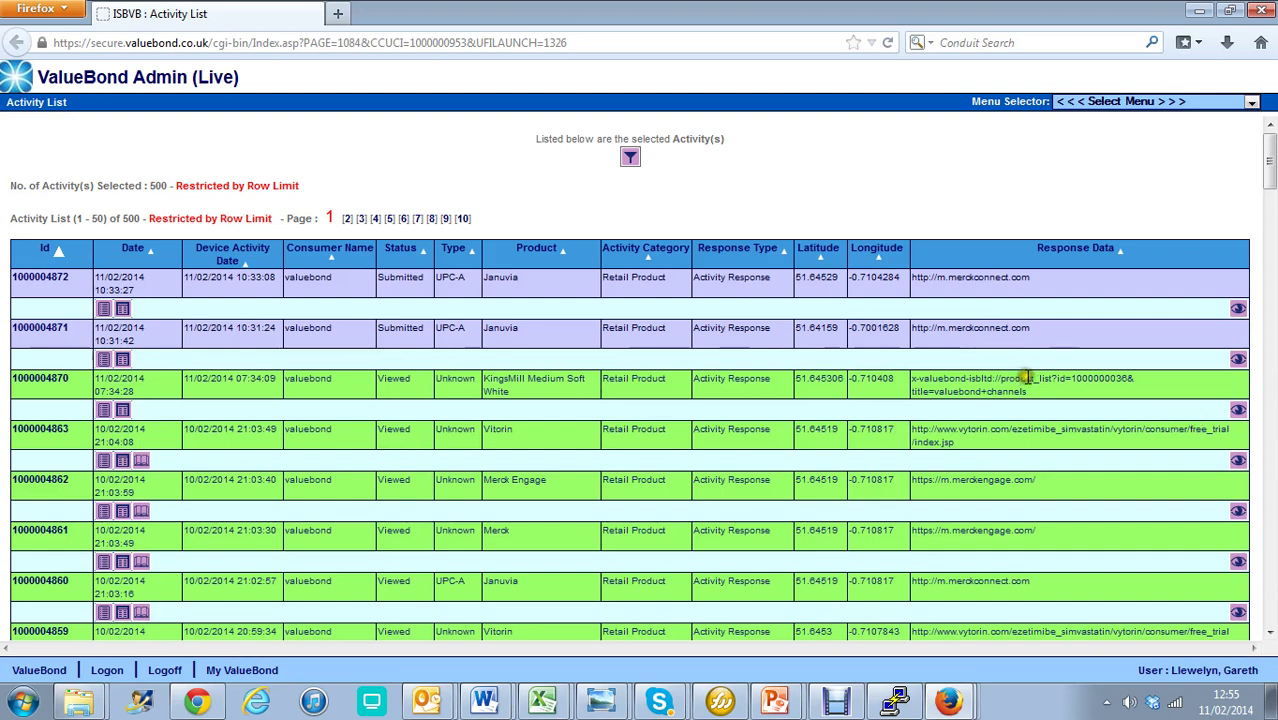
# View the details of the KingsMill Medium Soft White activity and return to the activity list
pyautogui.click(1239, 411)
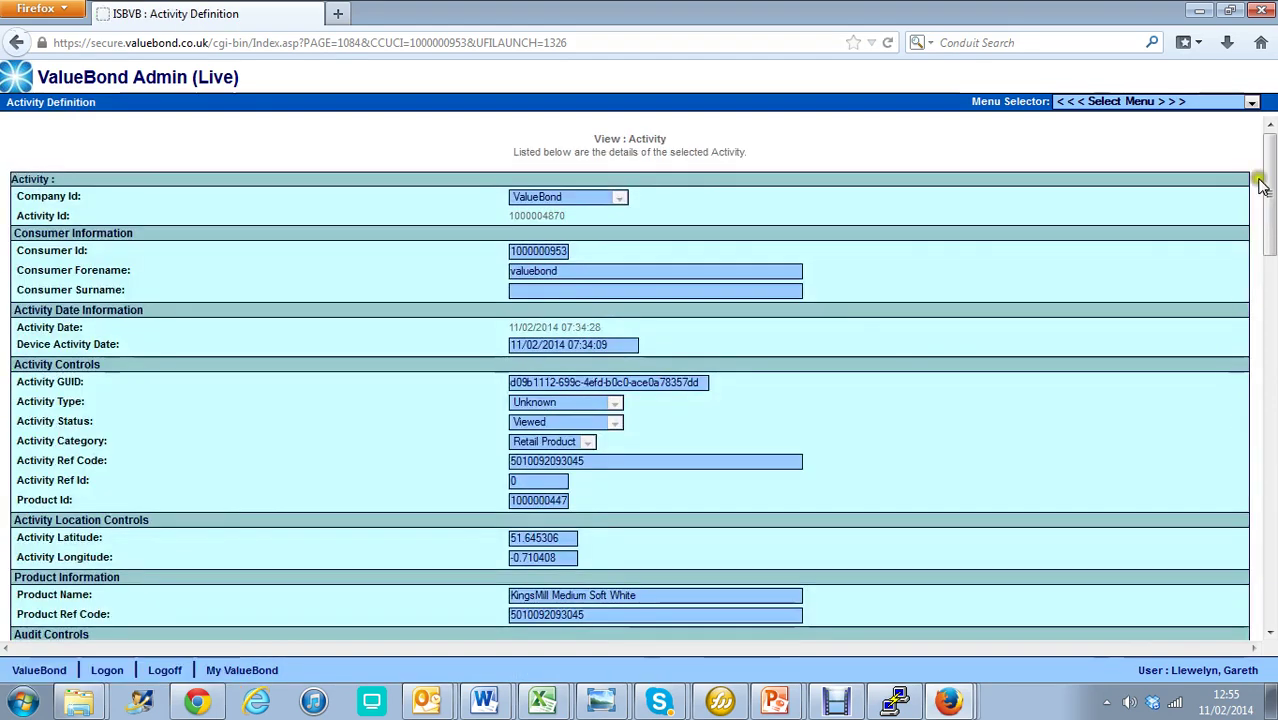
pyautogui.moveTo(1270, 160); pyautogui.dragTo(1268, 190)
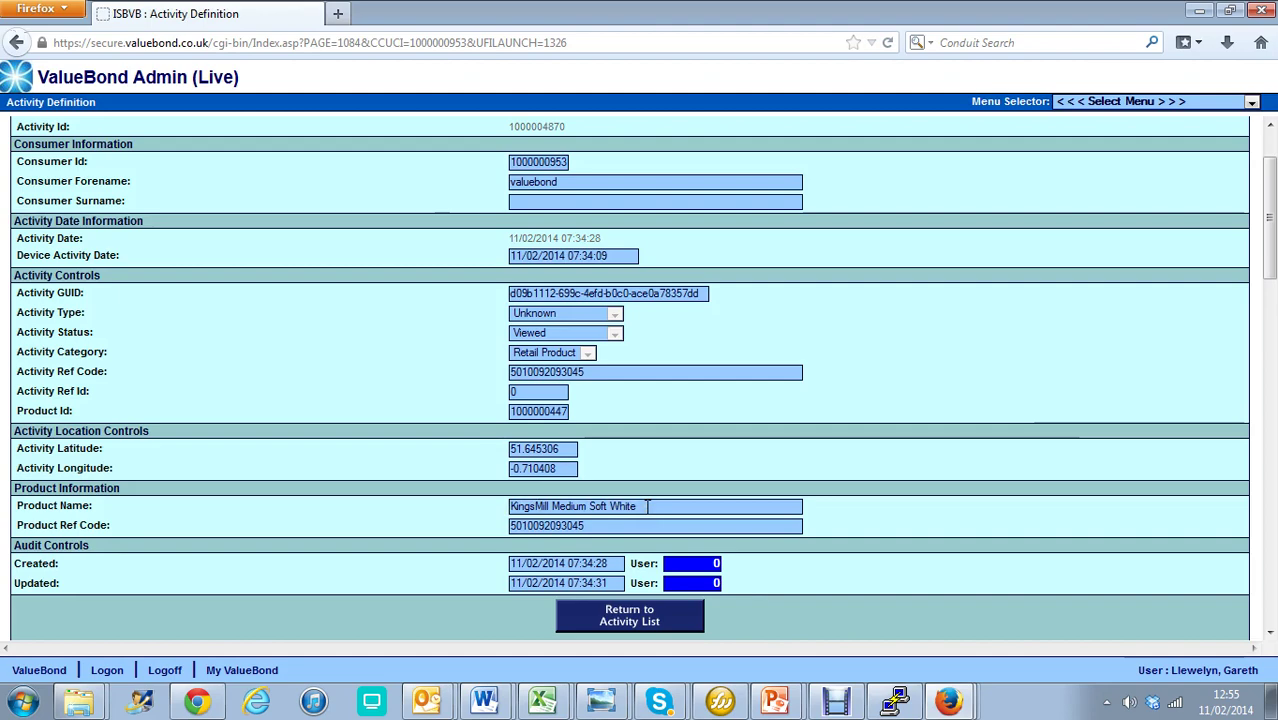
pyautogui.click(643, 618)
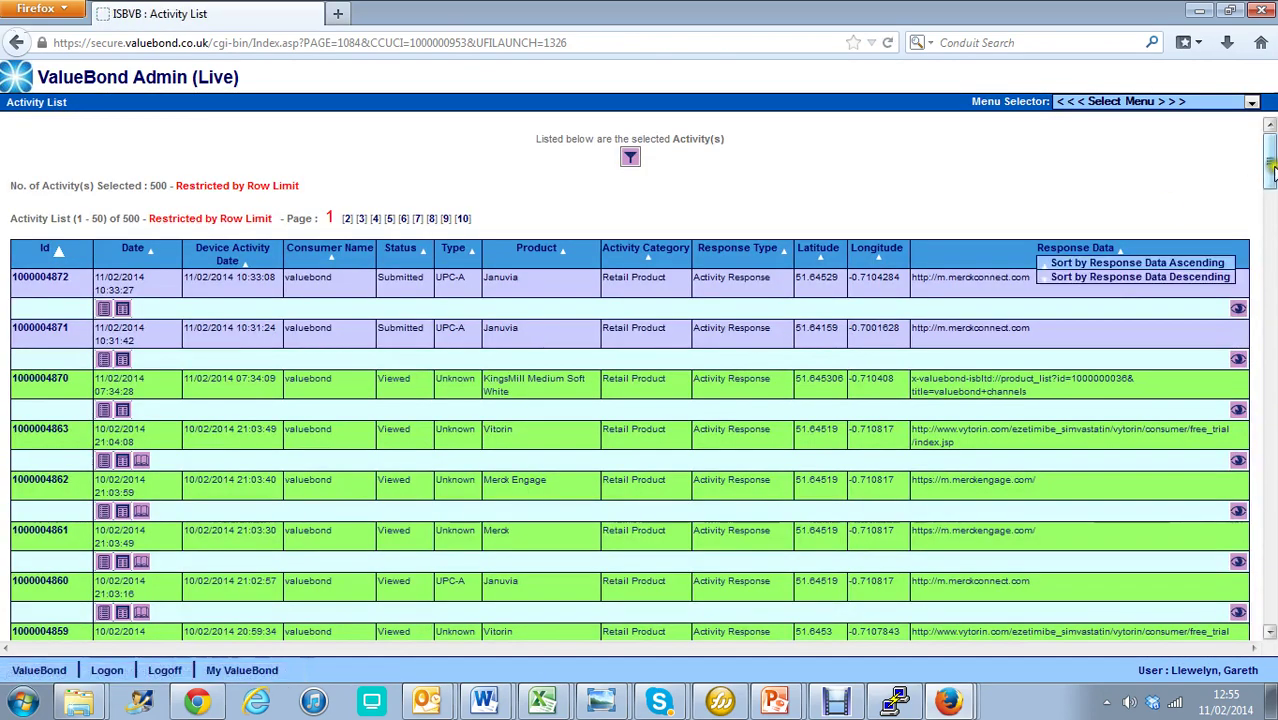
# Review the consumer's activities down to the activity colour key, and return to the main administration menu
pyautogui.moveTo(1269, 166); pyautogui.dragTo(1270, 468)
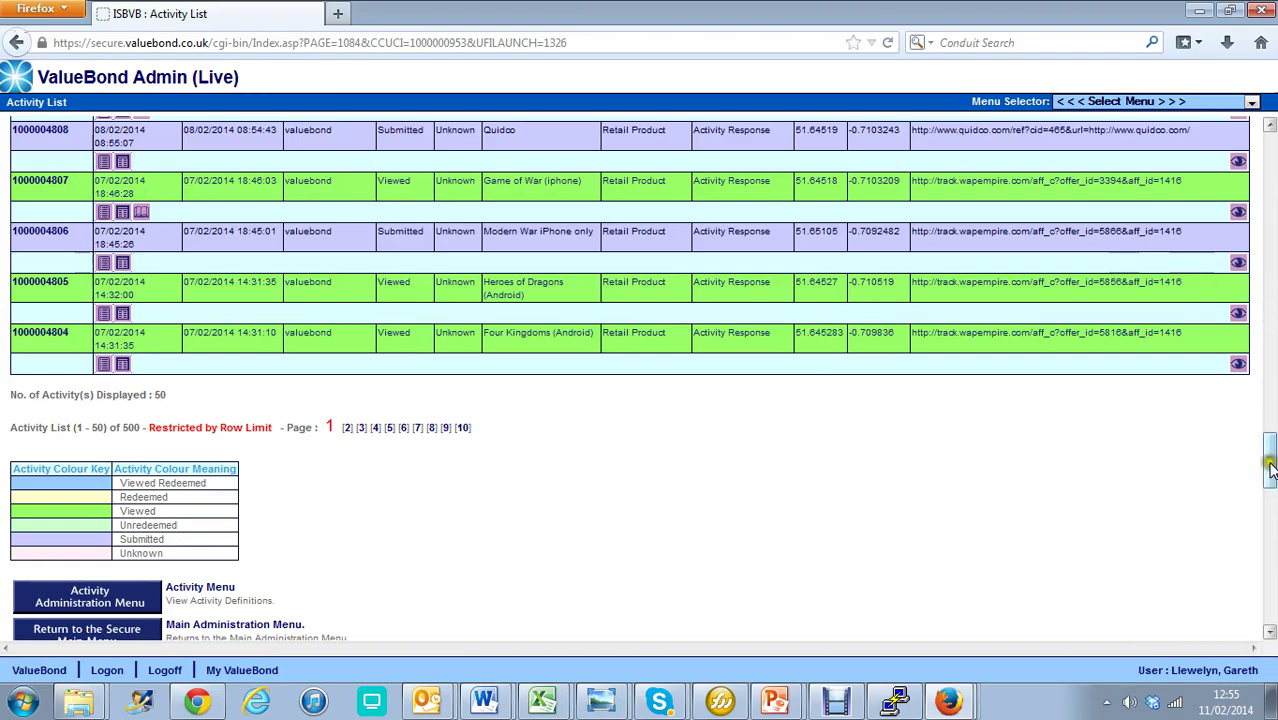
pyautogui.moveTo(1270, 462); pyautogui.dragTo(1270, 150)
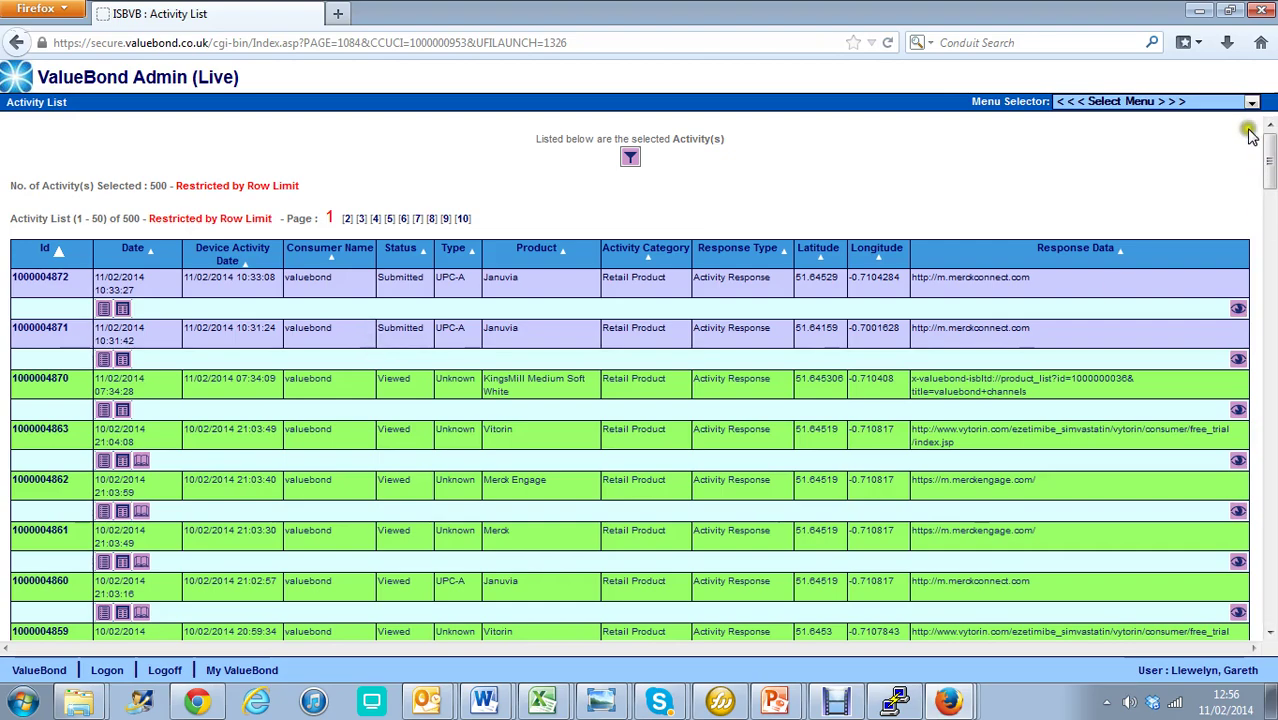
pyautogui.scroll(-5, 1268, 170)
pyautogui.moveTo(1268, 178); pyautogui.dragTo(1262, 450)
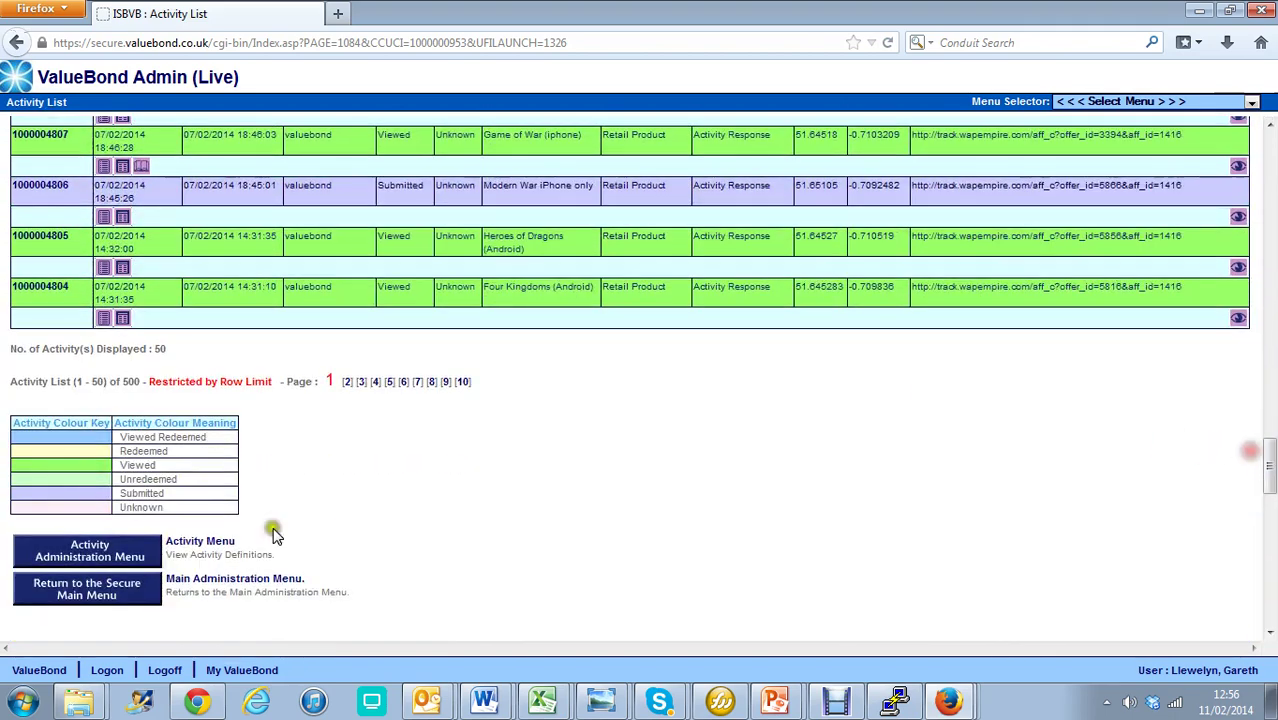
pyautogui.click(90, 595)
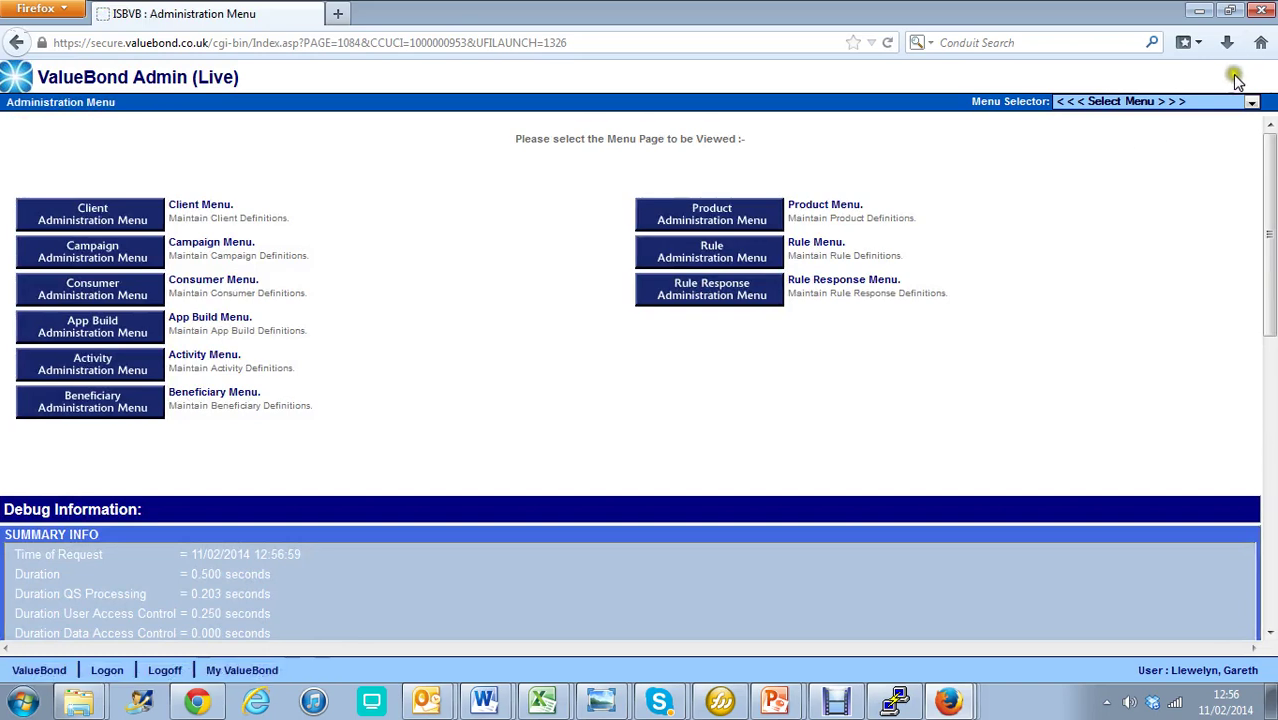
# Look through the full list of selectable administration menus and close it without choosing one
pyautogui.click(1252, 103)
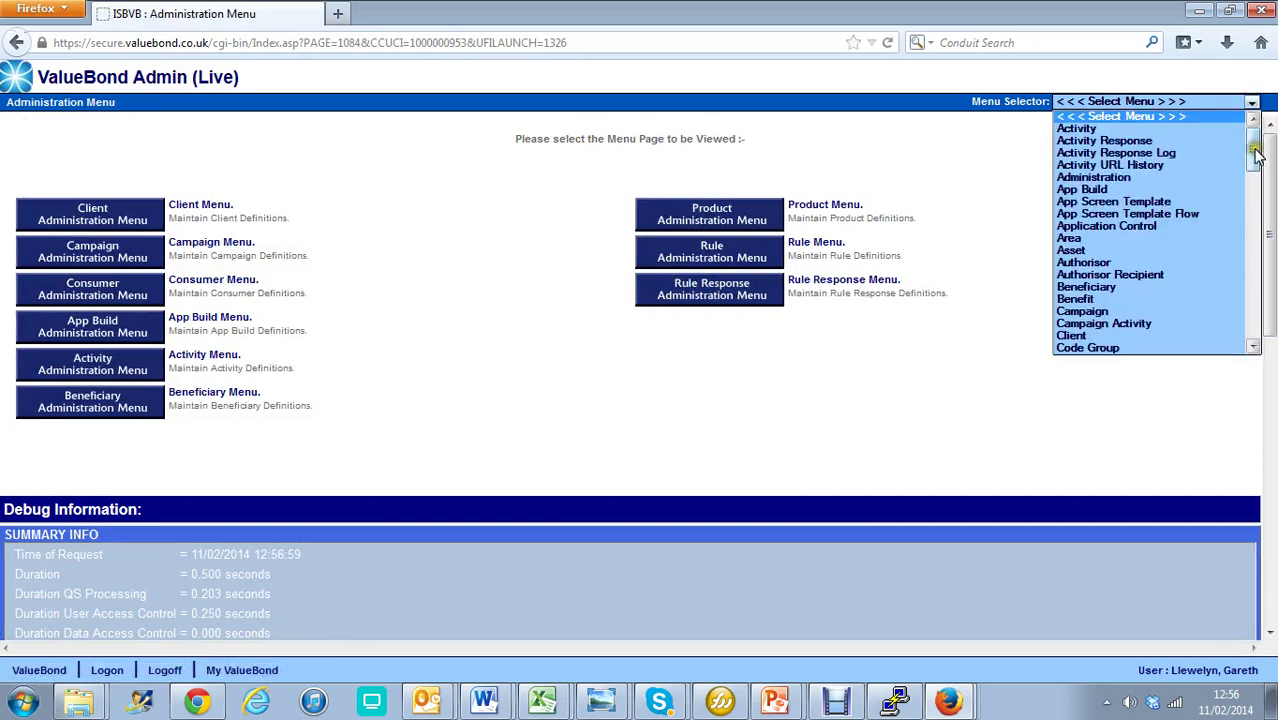
pyautogui.moveTo(1253, 150); pyautogui.dragTo(1265, 338)
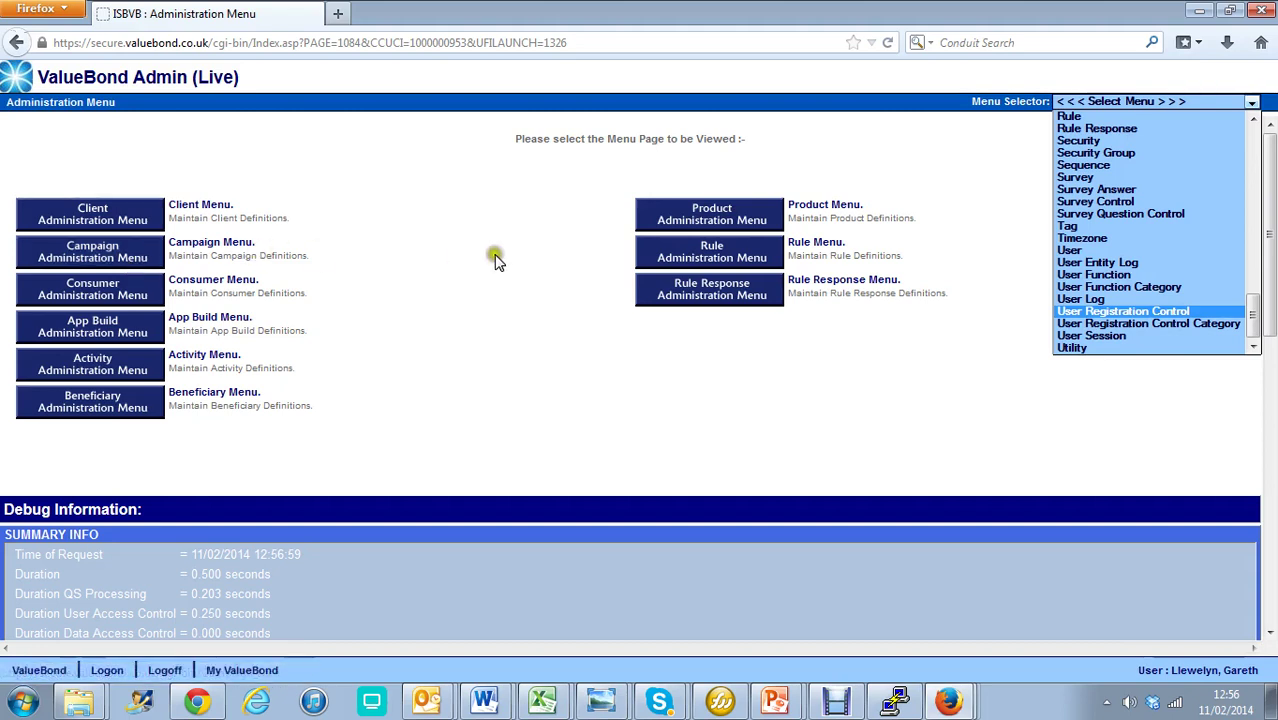
pyautogui.click(1050, 422)
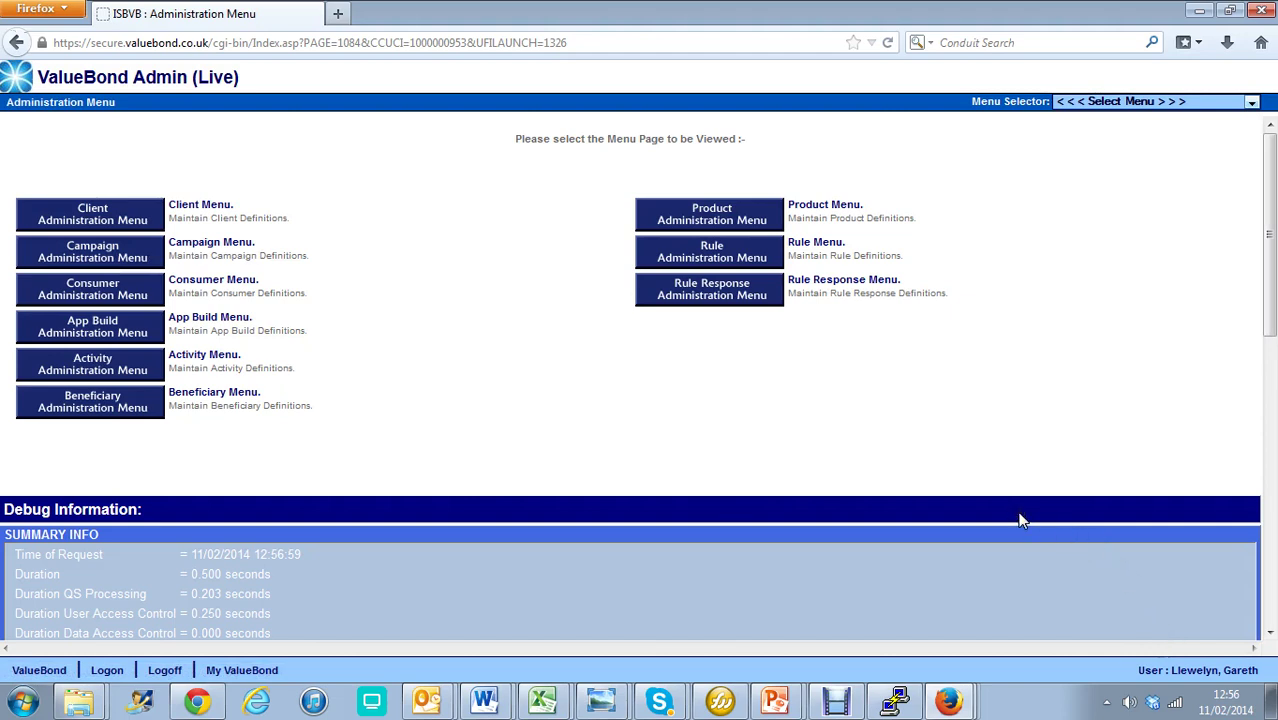
pyautogui.click(966, 328)
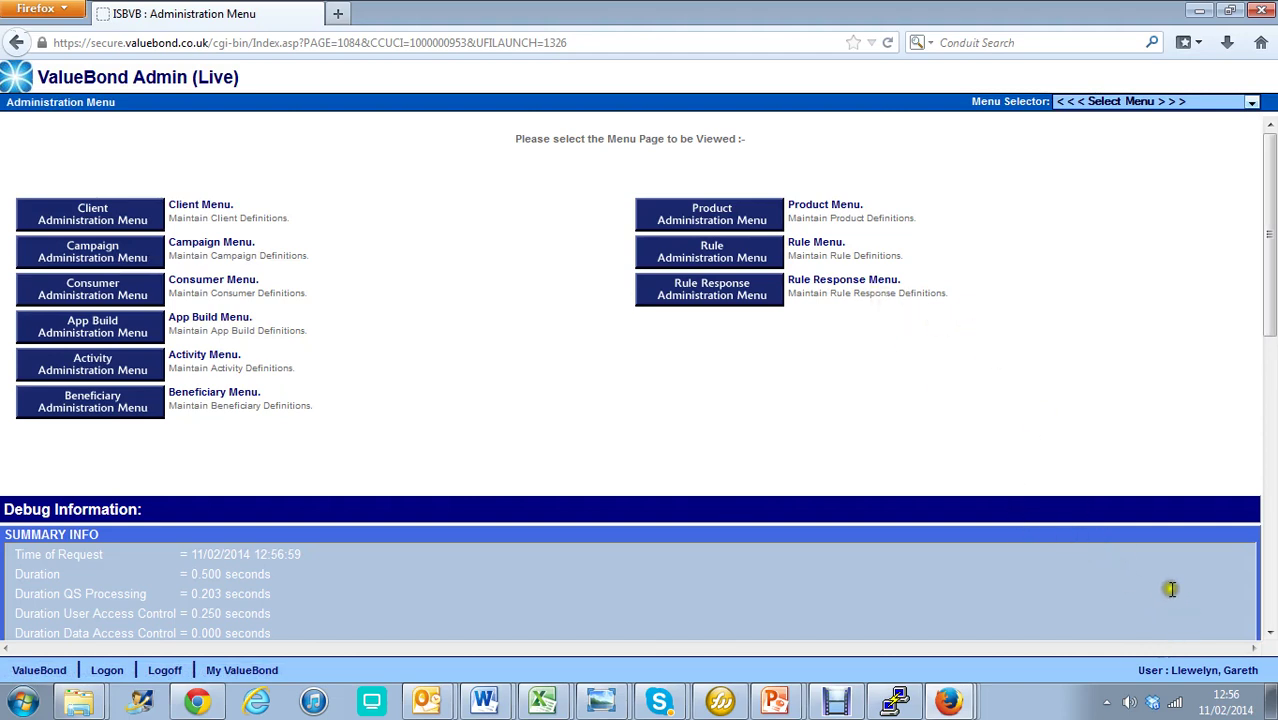